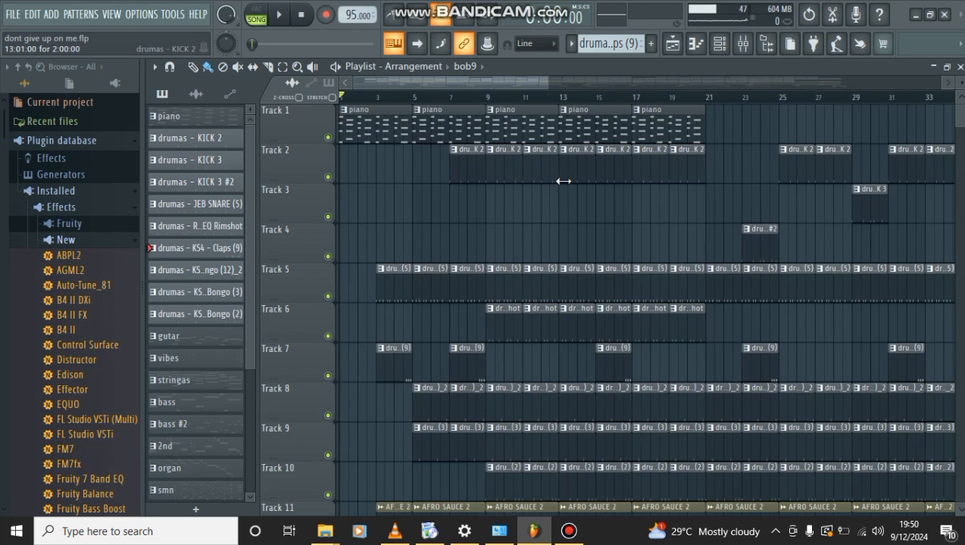
- Open the KICK 2 pattern from Track 2 in the piano roll, play it back, and return to the playlist
{"action": "scroll", "coordinate": [514, 212], "scroll_direction": "up", "scroll_amount": 2}
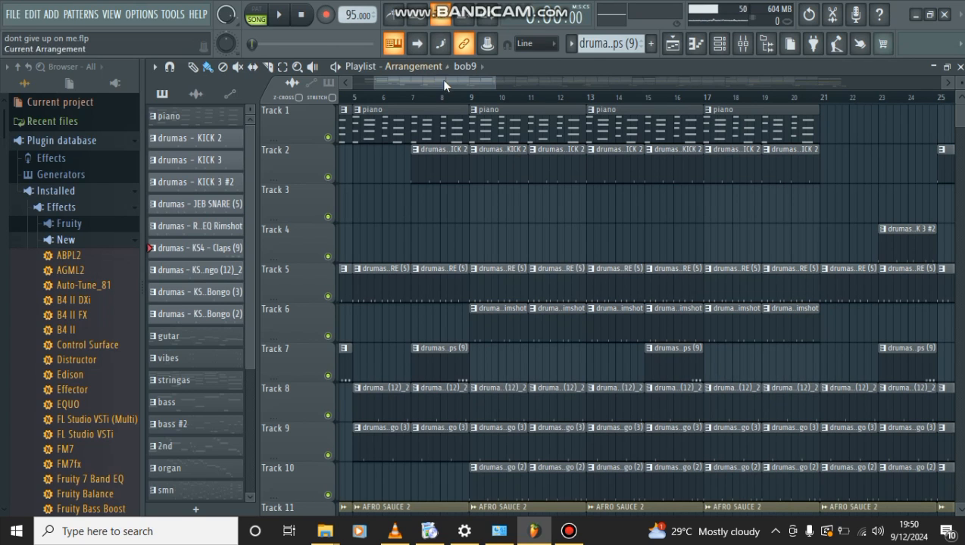
{"action": "double_click", "coordinate": [494, 165]}
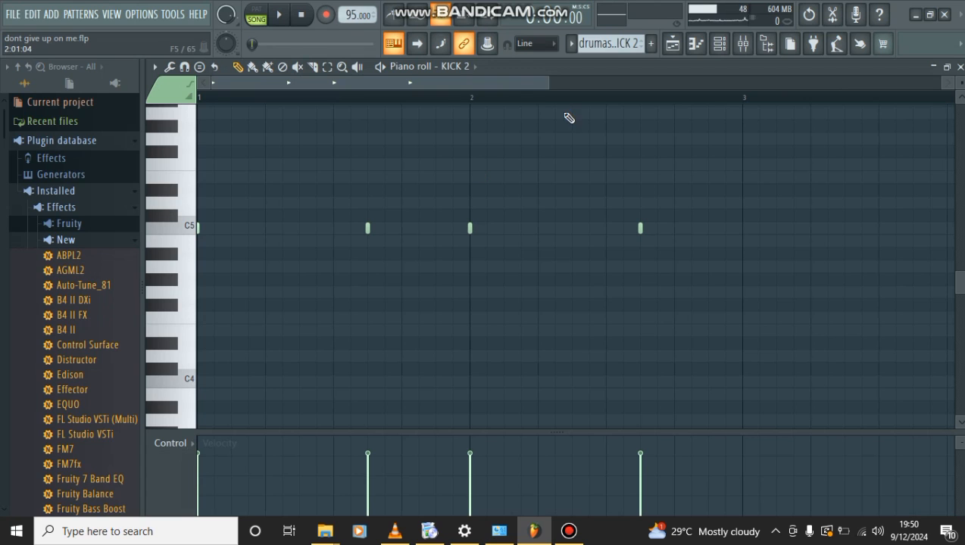
{"action": "left_click_drag", "start_coordinate": [550, 82], "coordinate": [909, 92]}
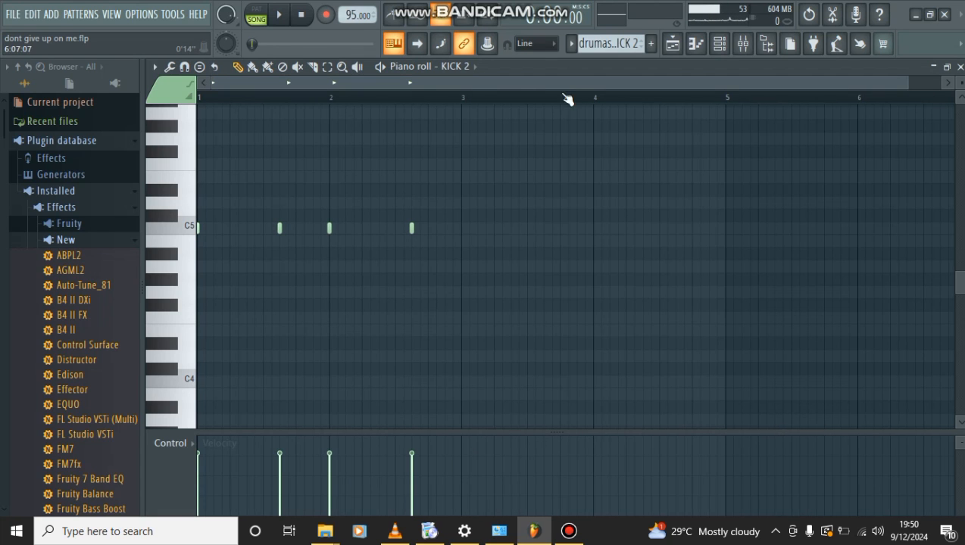
{"action": "left_click", "coordinate": [383, 67]}
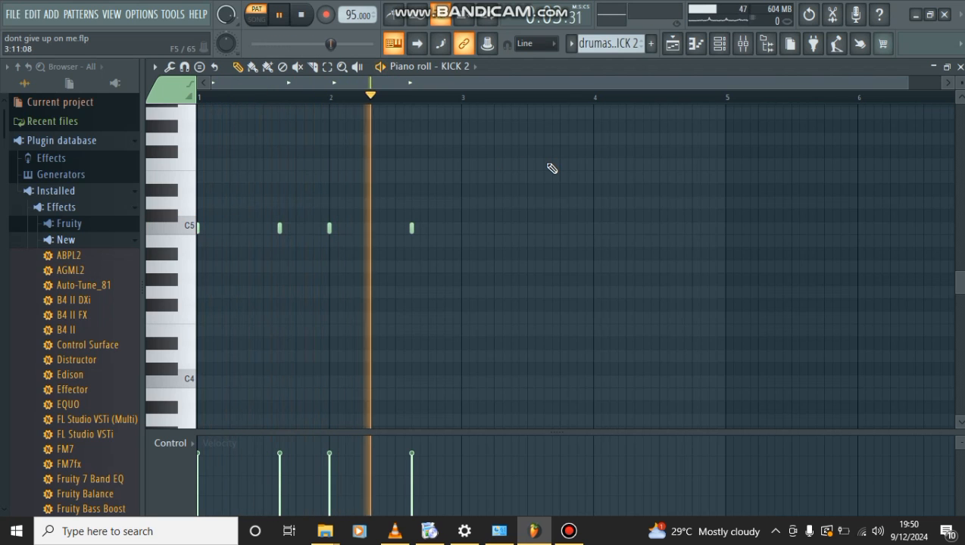
{"action": "key", "text": "space"}
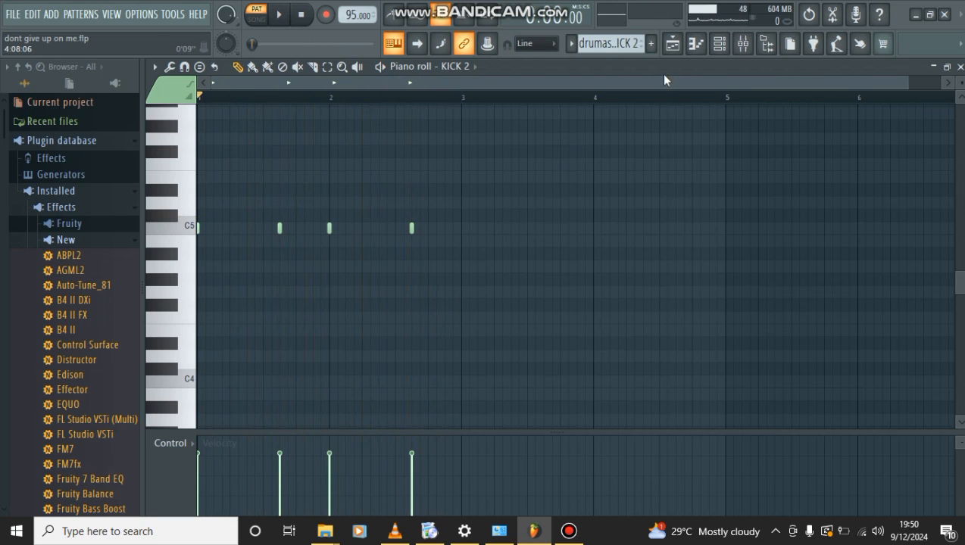
{"action": "left_click", "coordinate": [676, 50]}
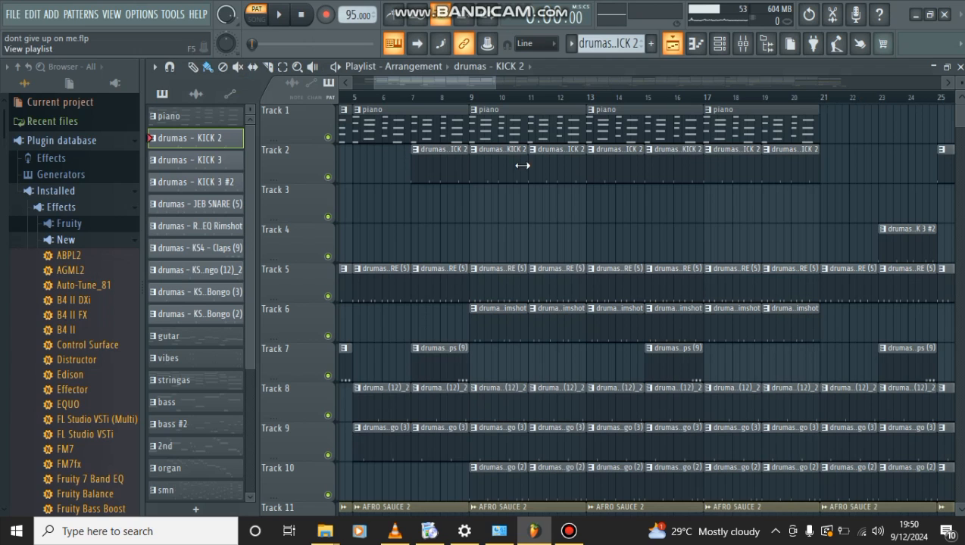
- Open the JEB SNARE (5) pattern from Track 5 in the piano roll, audition it, and close the piano roll
{"action": "left_click", "coordinate": [493, 285]}
{"action": "double_click", "coordinate": [493, 284]}
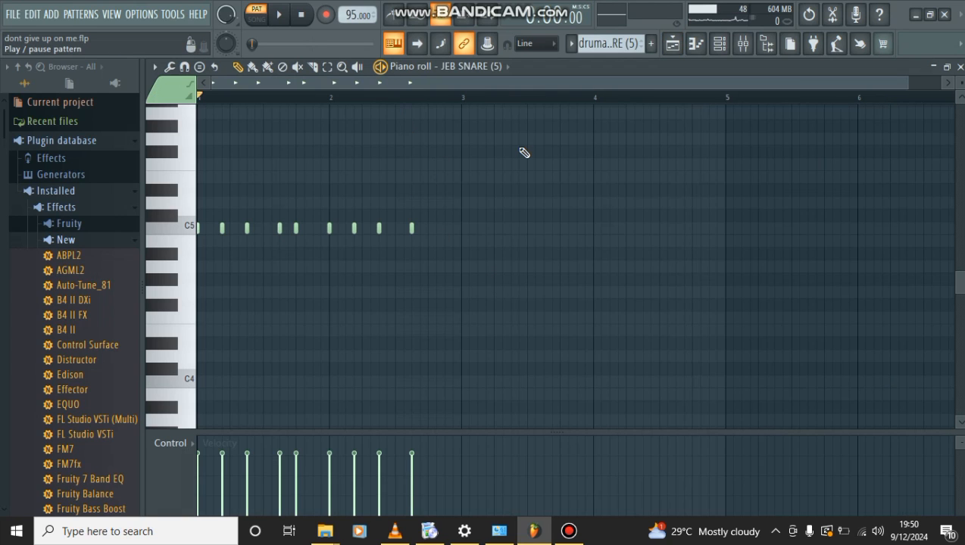
{"action": "key", "text": "space"}
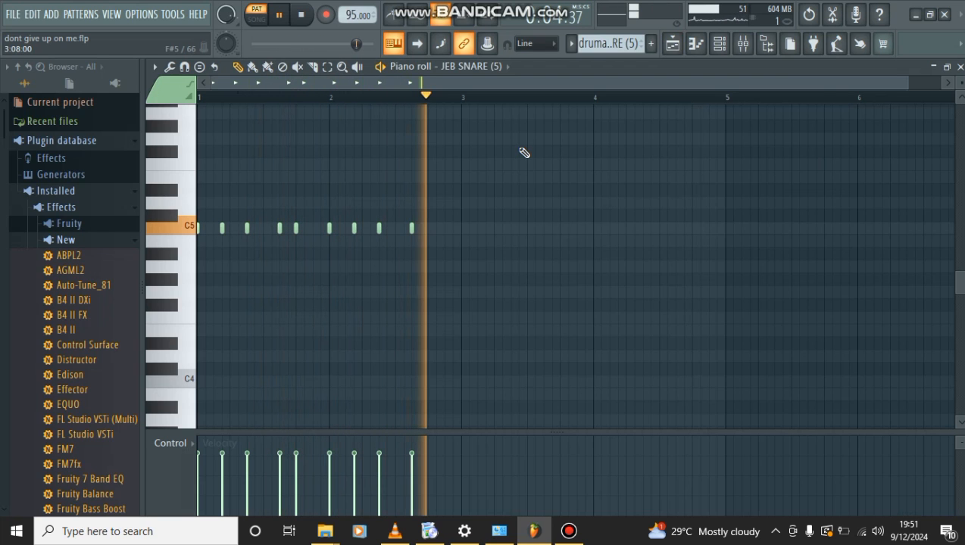
{"action": "key", "text": "space"}
{"action": "key", "text": "Escape"}
- Open the EQ Rimshot pattern from Track 6 in the piano roll, listen to it, and return to the playlist
{"action": "scroll", "coordinate": [511, 278], "scroll_direction": "down", "scroll_amount": 2}
{"action": "double_click", "coordinate": [509, 248]}
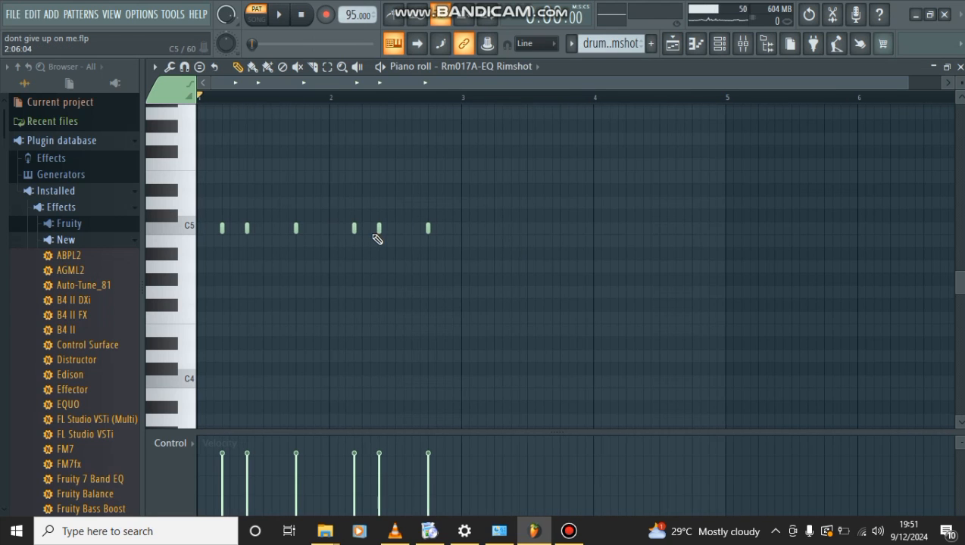
{"action": "key", "text": "space"}
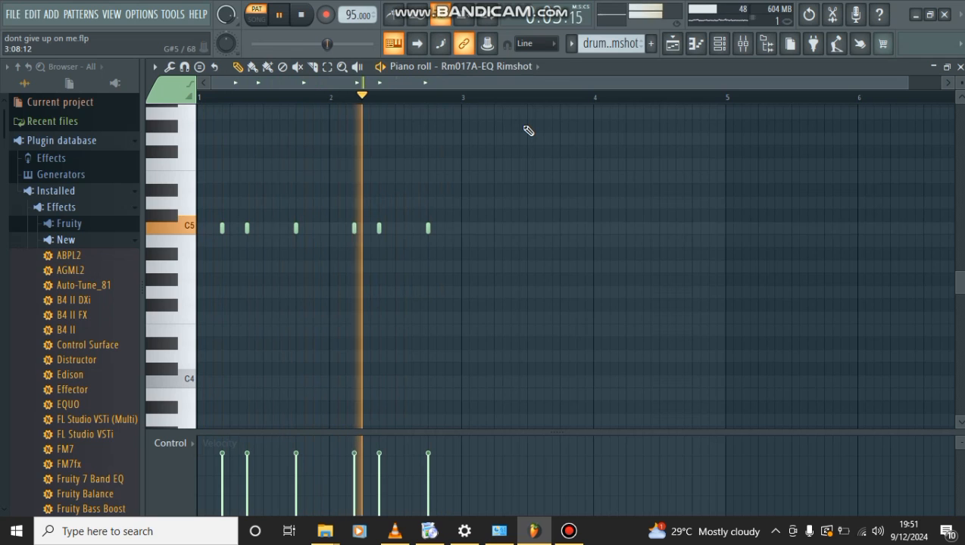
{"action": "key", "text": "space"}
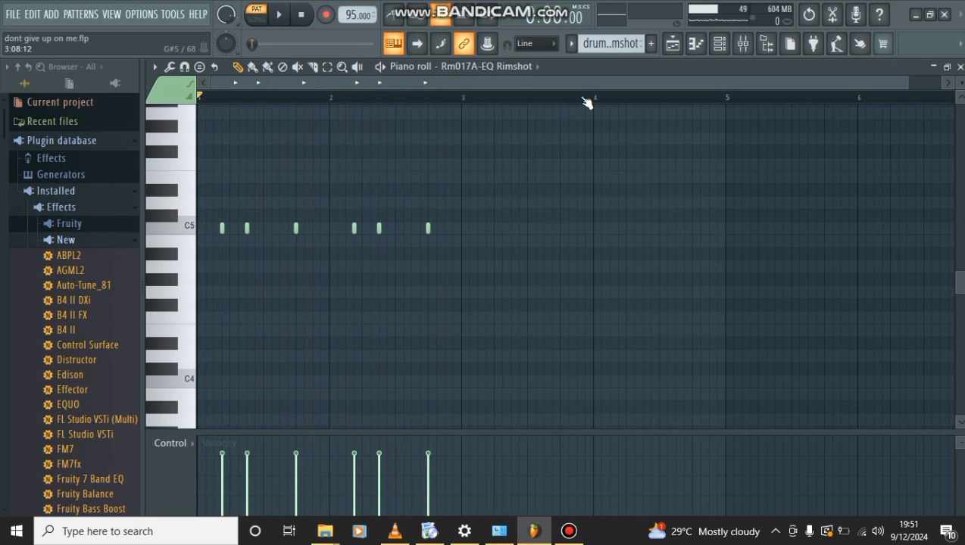
{"action": "left_click", "coordinate": [676, 50]}
- Inspect the KS4 - Bongo (12)_2 pattern from Track 8 in the piano roll from bar 1, play it, and return to the playlist
{"action": "scroll", "coordinate": [523, 265], "scroll_direction": "down", "scroll_amount": 2}
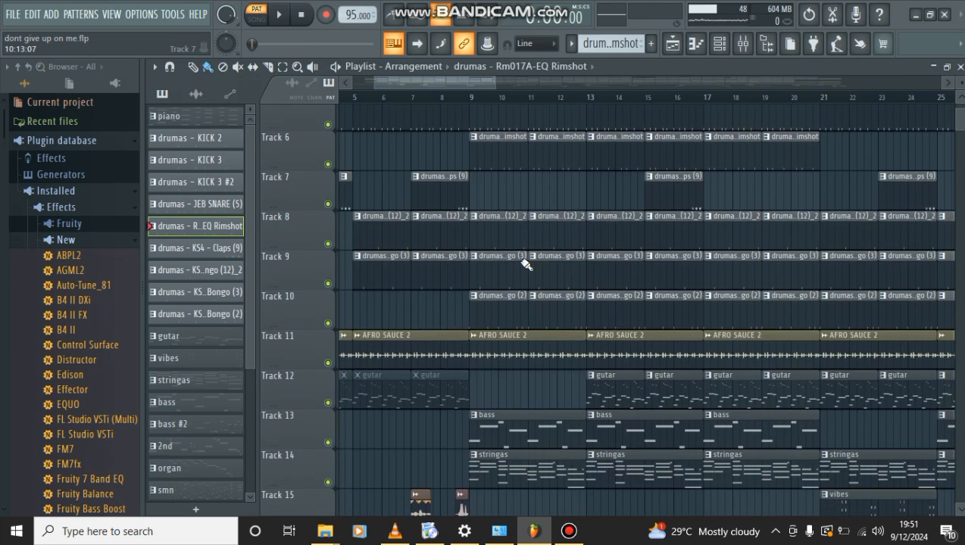
{"action": "double_click", "coordinate": [504, 230]}
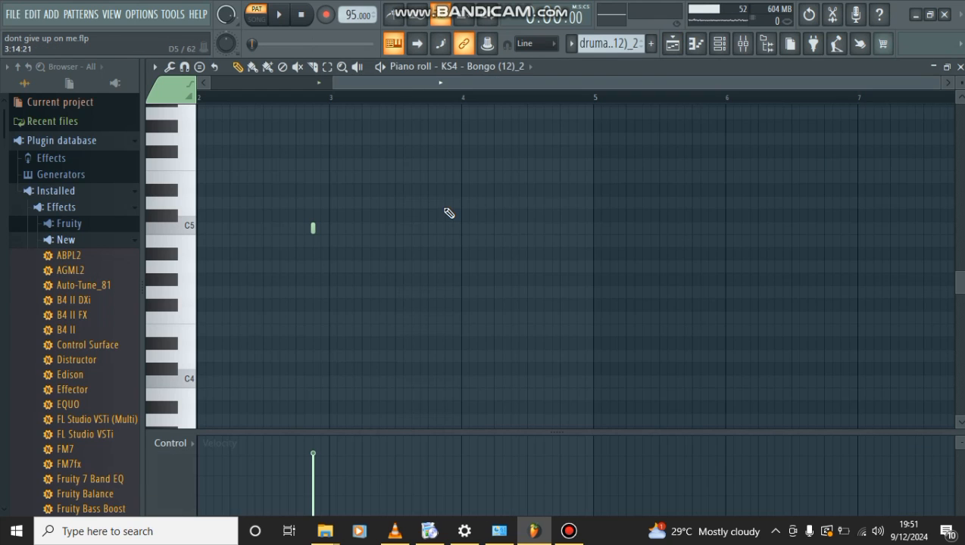
{"action": "left_click", "coordinate": [445, 218]}
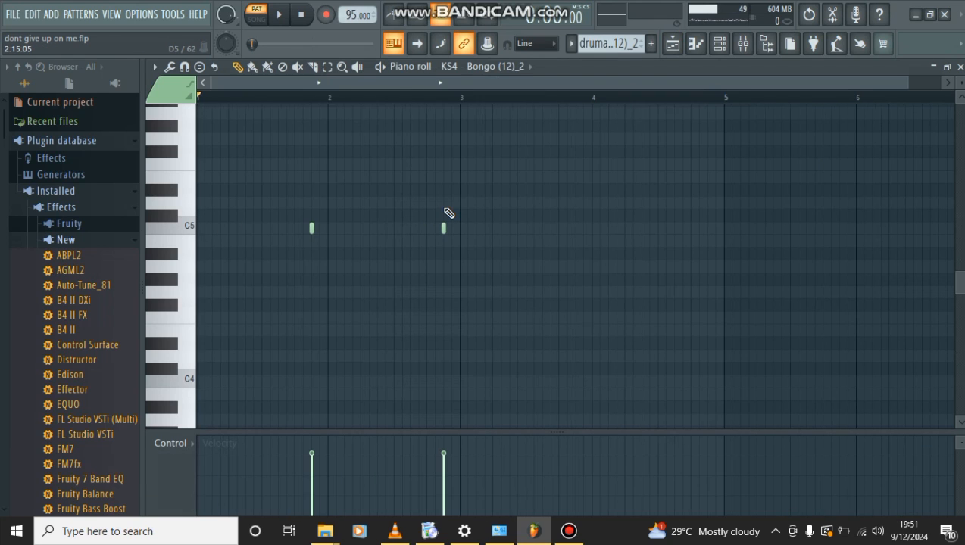
{"action": "left_click", "coordinate": [381, 66]}
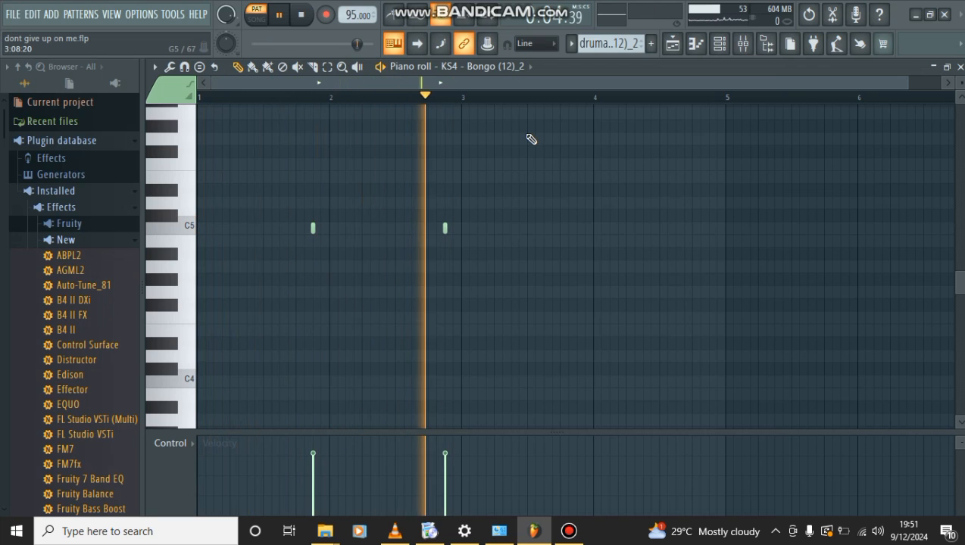
{"action": "key", "text": "space"}
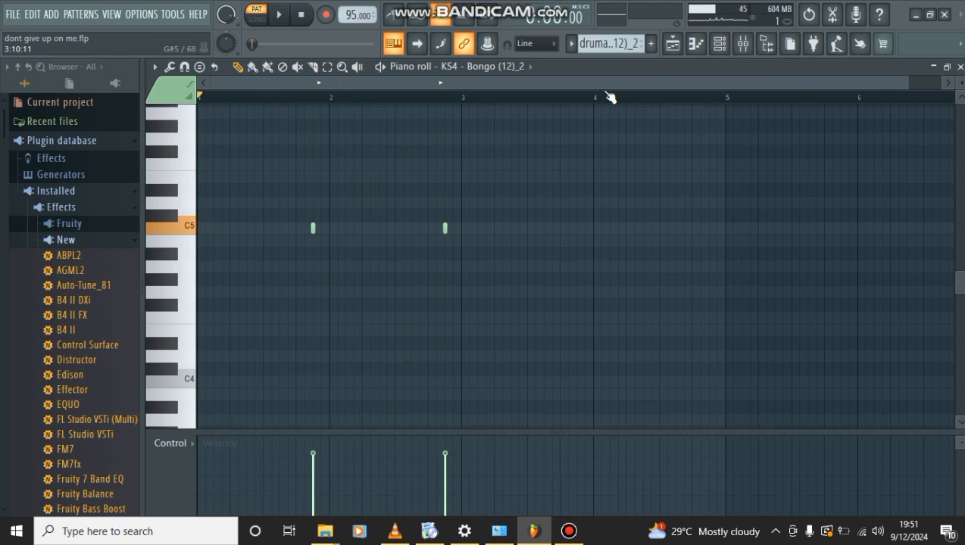
{"action": "left_click", "coordinate": [700, 51]}
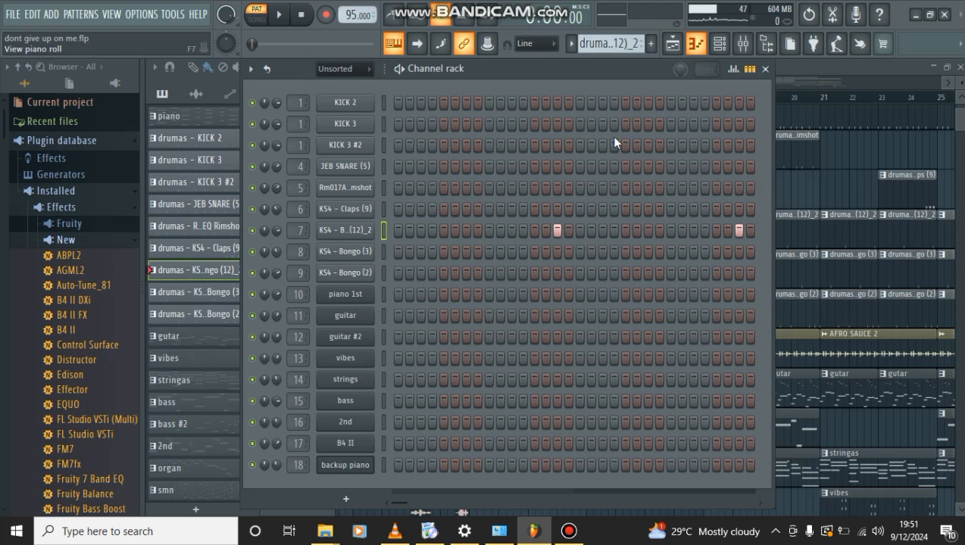
{"action": "left_click", "coordinate": [672, 43]}
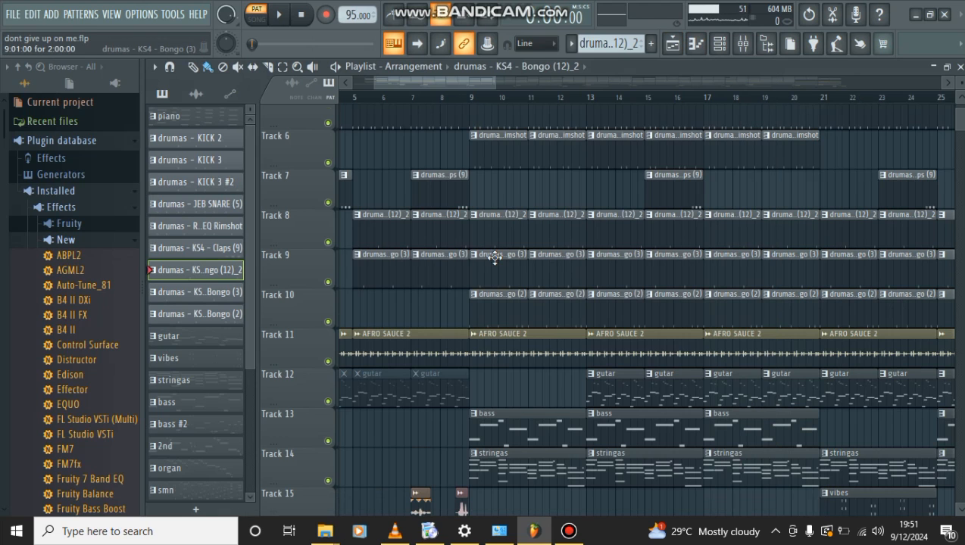
- Open the KS4 - Bongo (3) pattern from Track 9 in the piano roll, play it back, and return to the playlist
{"action": "scroll", "coordinate": [495, 257], "scroll_direction": "down", "scroll_amount": 2}
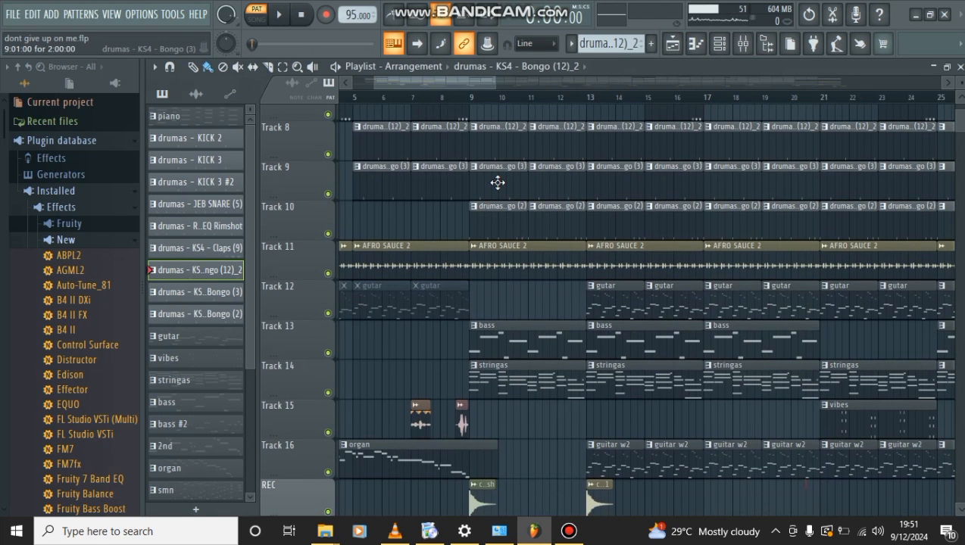
{"action": "double_click", "coordinate": [497, 183]}
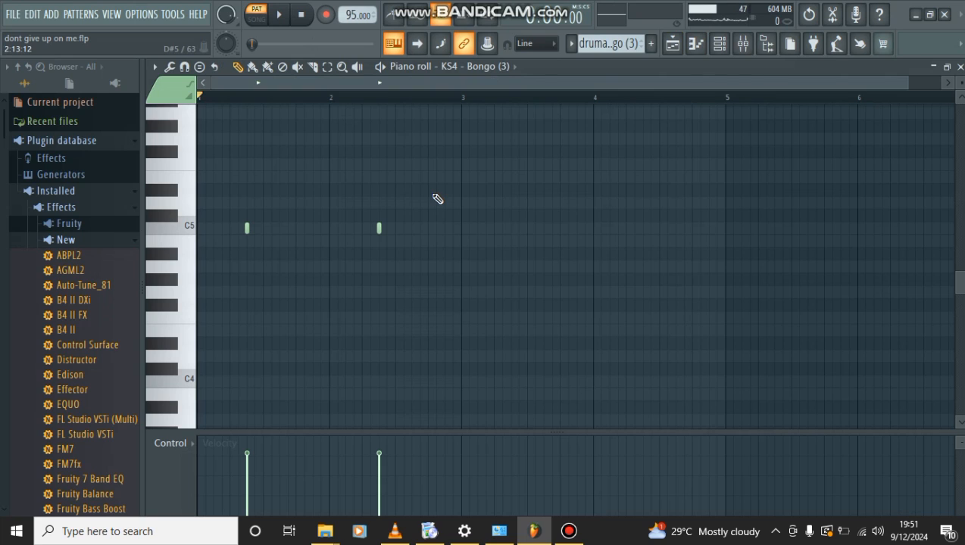
{"action": "key", "text": "space"}
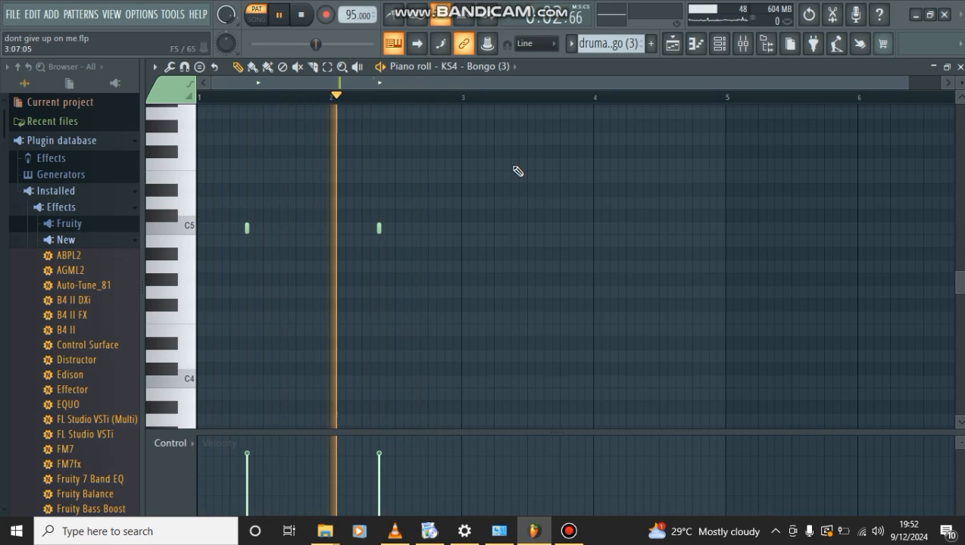
{"action": "key", "text": "space"}
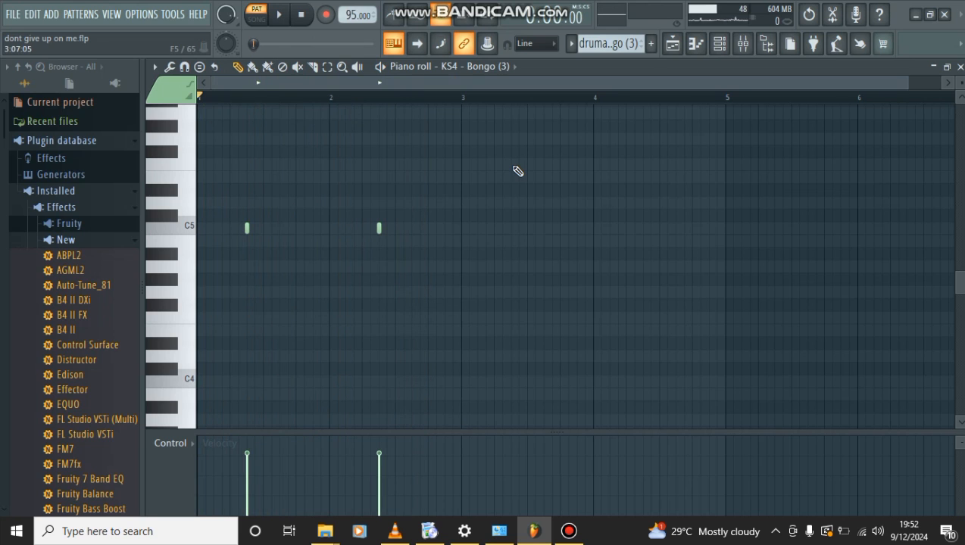
{"action": "left_click", "coordinate": [679, 53]}
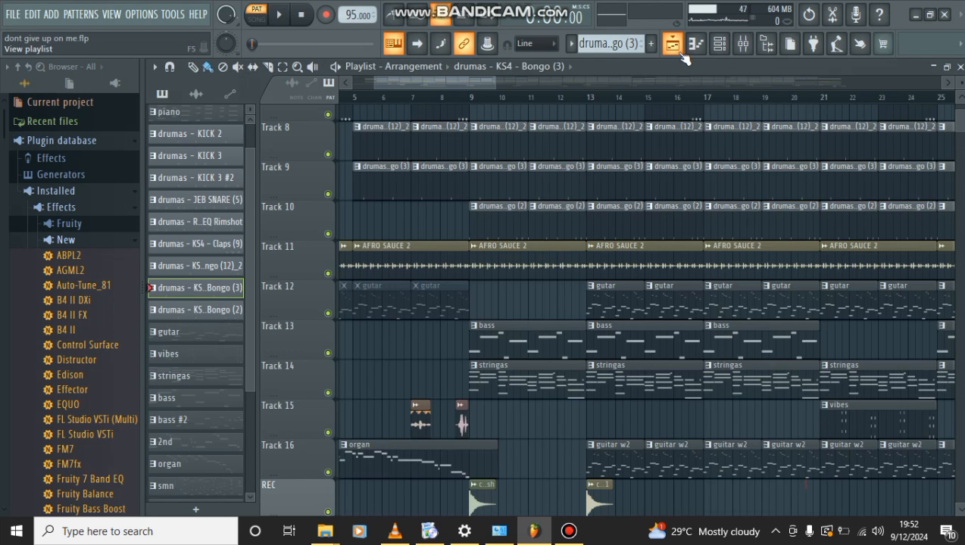
- Audition the KS4 - Bongo (2) pattern from Track 10 in the piano roll and go back to the playlist
{"action": "double_click", "coordinate": [548, 224]}
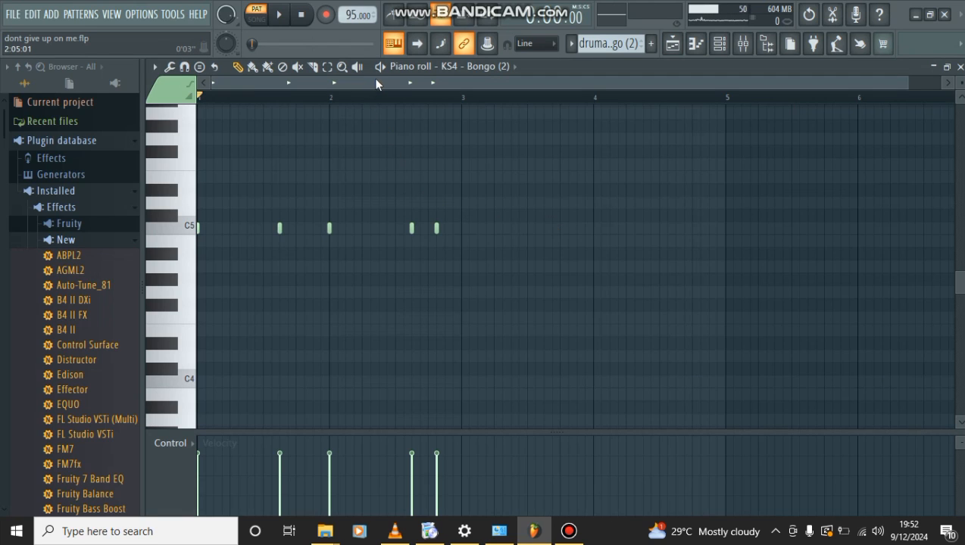
{"action": "key", "text": "space"}
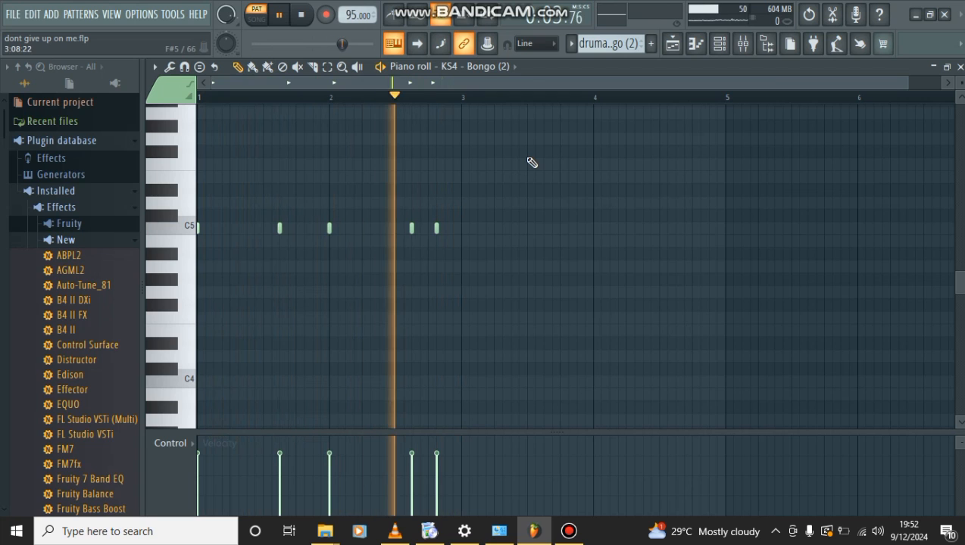
{"action": "key", "text": "space"}
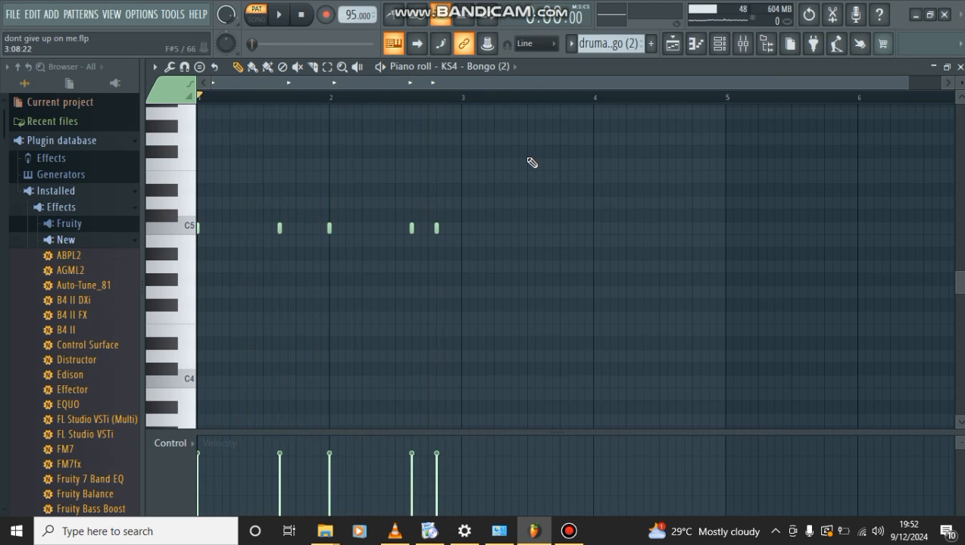
{"action": "left_click", "coordinate": [673, 44]}
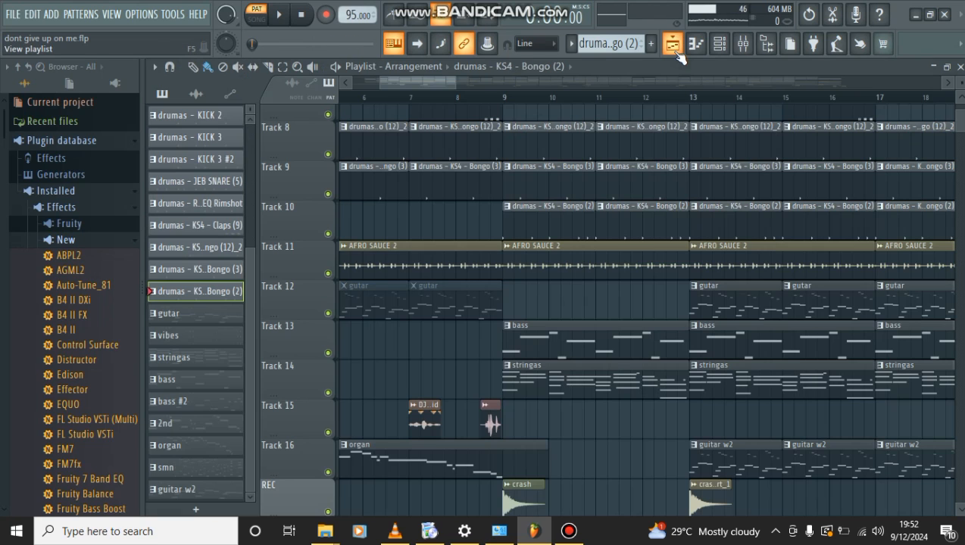
- Open the KS4 - Claps (9) pattern from Track 7 in the piano roll, play it from bar 1, and return to the playlist
{"action": "scroll", "coordinate": [522, 216], "scroll_direction": "up", "scroll_amount": 2}
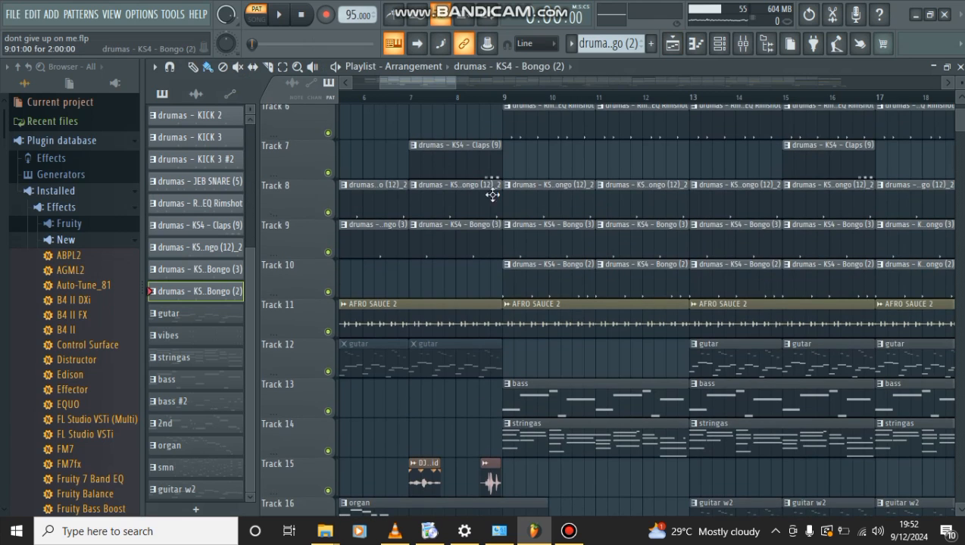
{"action": "double_click", "coordinate": [467, 166]}
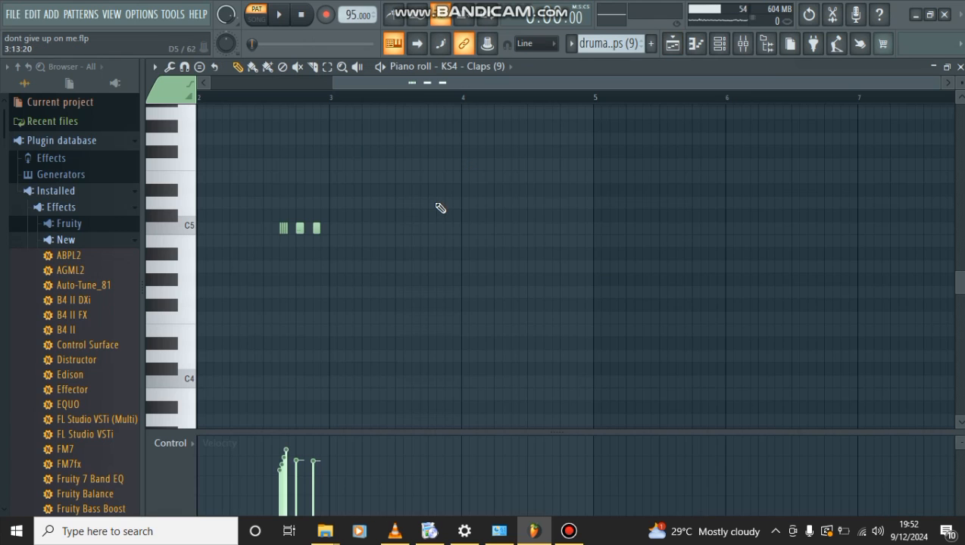
{"action": "scroll", "coordinate": [436, 204], "scroll_direction": "left", "scroll_amount": 1}
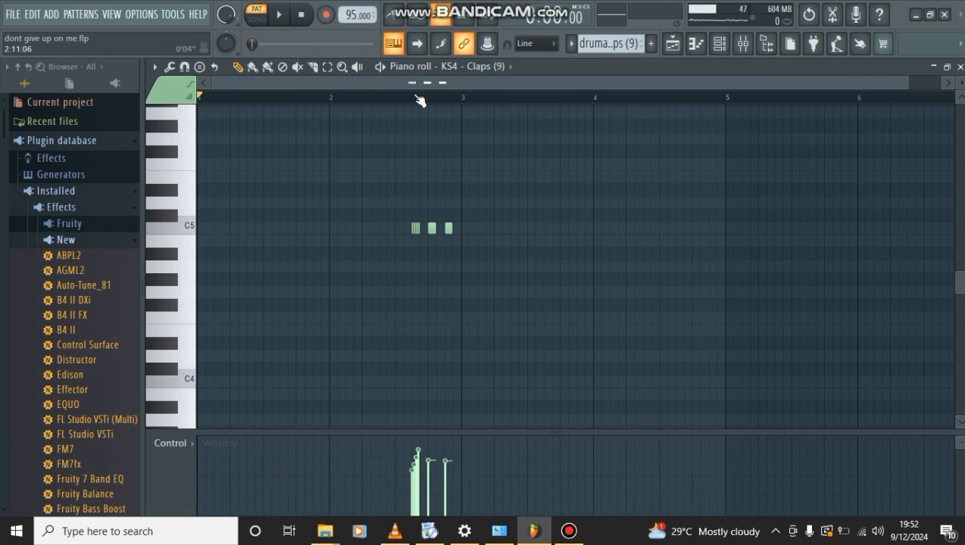
{"action": "left_click", "coordinate": [382, 71]}
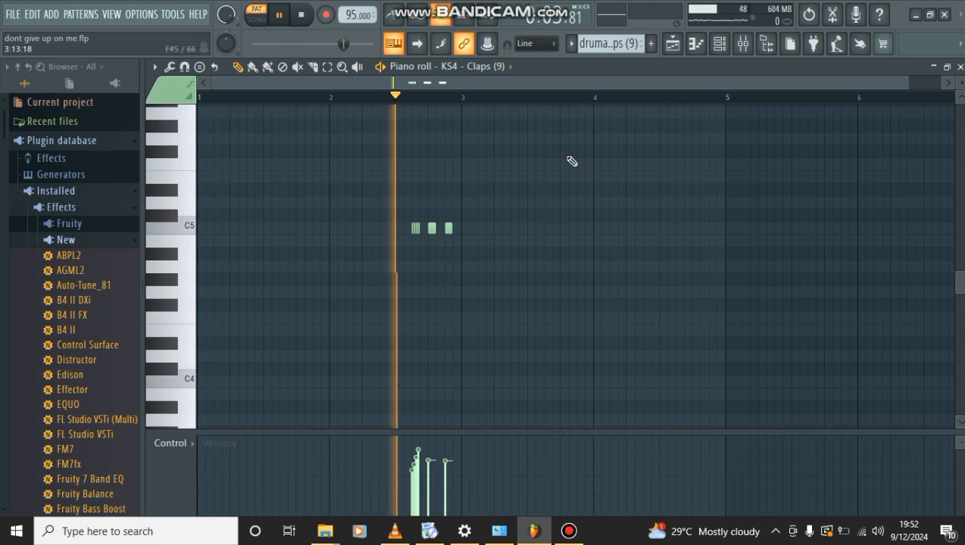
{"action": "key", "text": "space"}
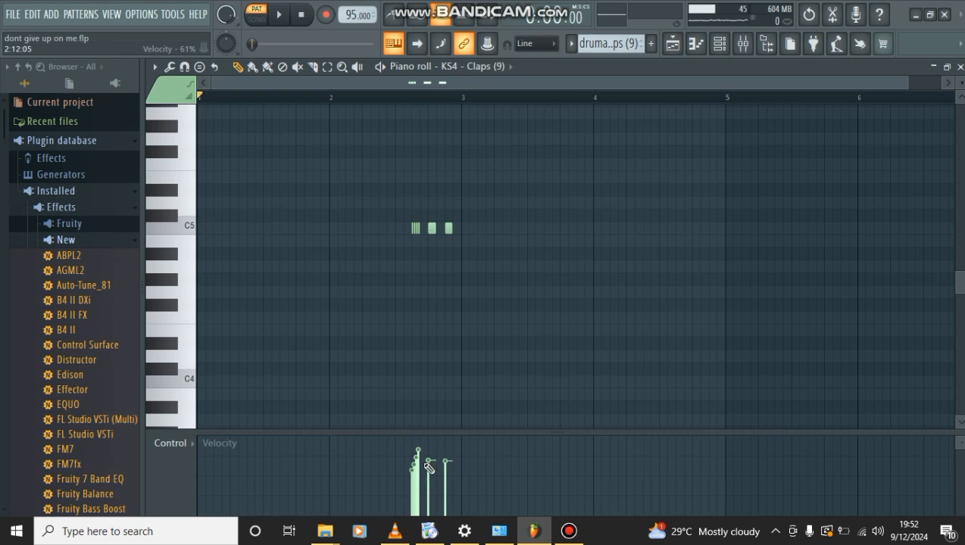
{"action": "left_click", "coordinate": [671, 45]}
- Solo Track 11 with the AFRO SAUCE 2 loop and play the song from bar 9
{"action": "scroll", "coordinate": [578, 253], "scroll_direction": "up", "scroll_amount": 2}
{"action": "scroll", "coordinate": [579, 252], "scroll_direction": "down", "scroll_amount": 3}
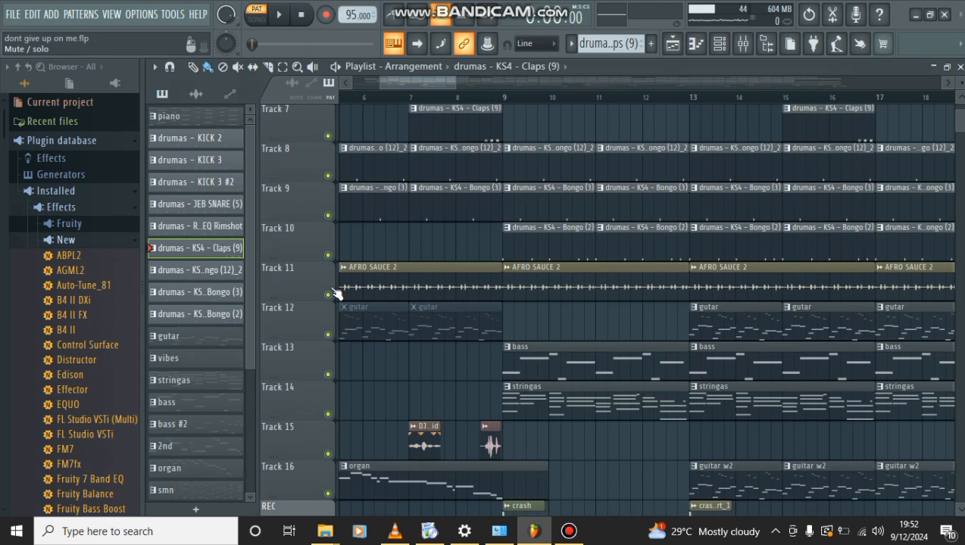
{"action": "right_click", "coordinate": [331, 292]}
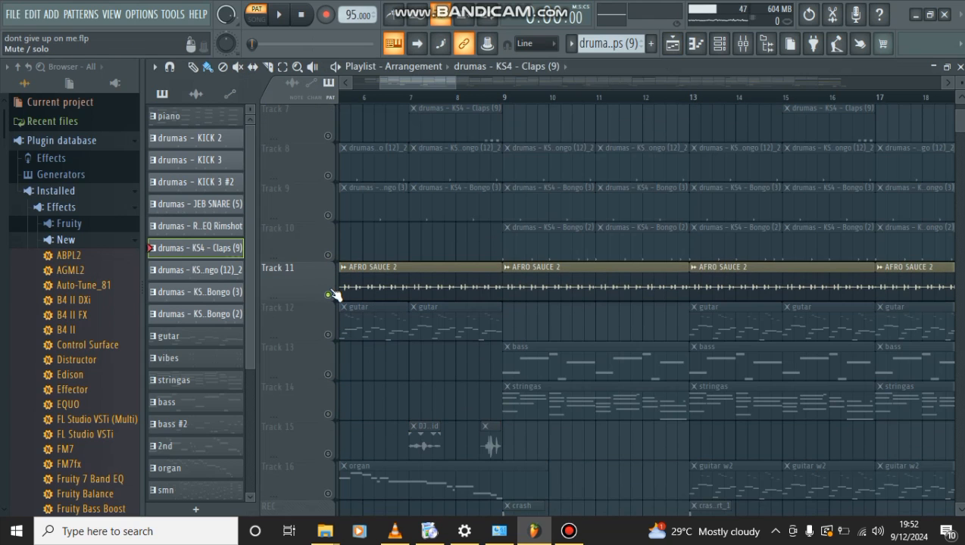
{"action": "left_click", "coordinate": [503, 98]}
{"action": "scroll", "coordinate": [577, 197], "scroll_direction": "up", "scroll_amount": 5}
{"action": "scroll", "coordinate": [523, 229], "scroll_direction": "down", "scroll_amount": 4}
{"action": "key", "text": "space"}
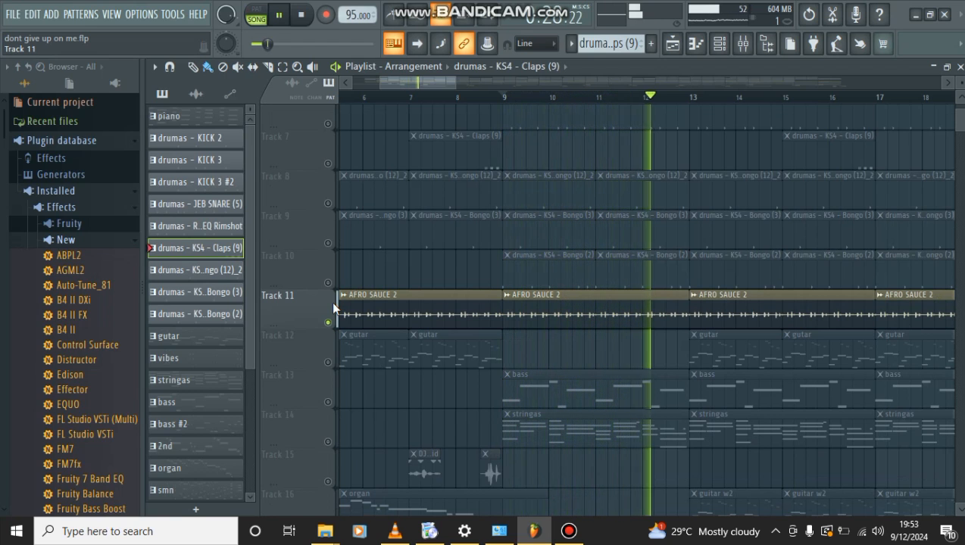
- Stop playback and unmute Tracks 10, 9, 8, 7, 6, 5, 4 and 2 alongside the AFRO SAUCE 2 loop
{"action": "key", "text": "space"}
{"action": "left_click", "coordinate": [329, 285]}
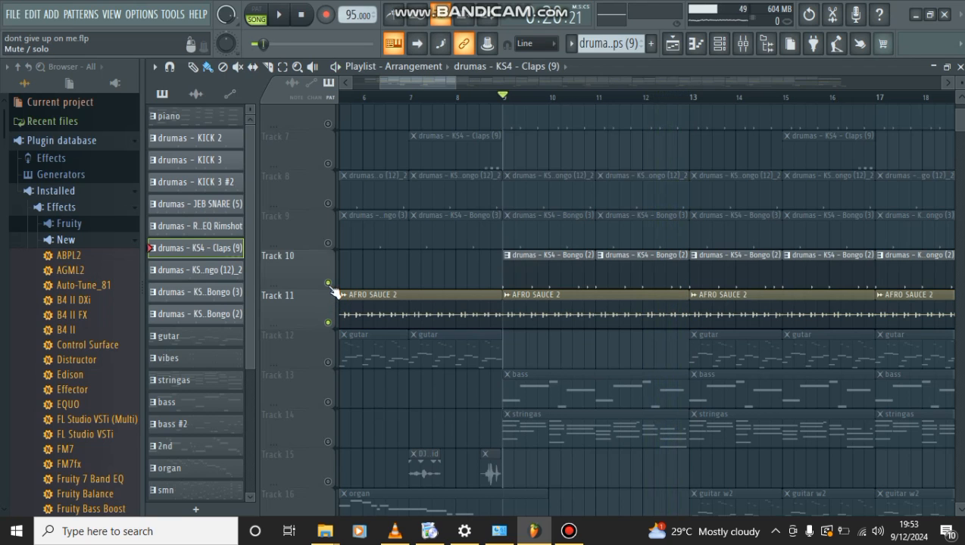
{"action": "left_click", "coordinate": [328, 243]}
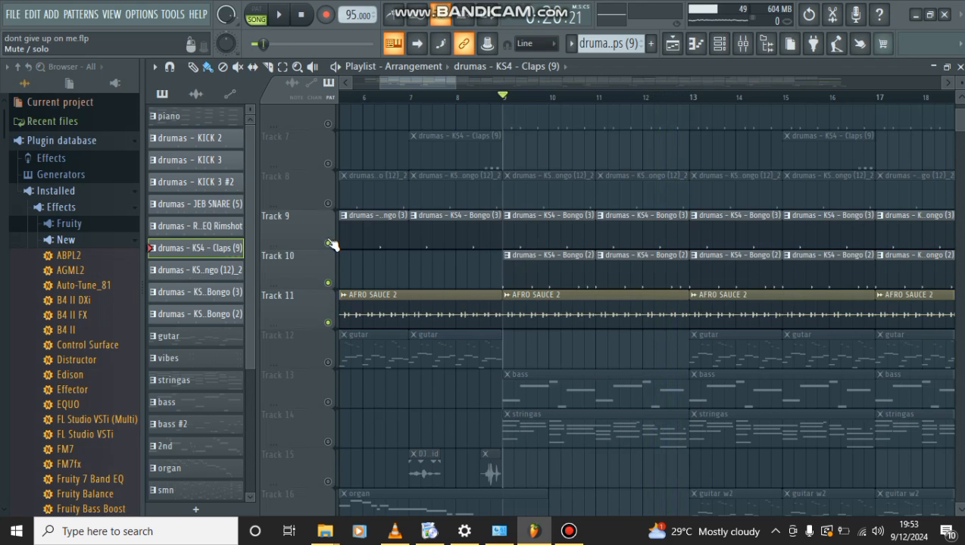
{"action": "left_click", "coordinate": [329, 203]}
{"action": "left_click", "coordinate": [328, 163]}
{"action": "scroll", "coordinate": [485, 215], "scroll_direction": "up", "scroll_amount": 3}
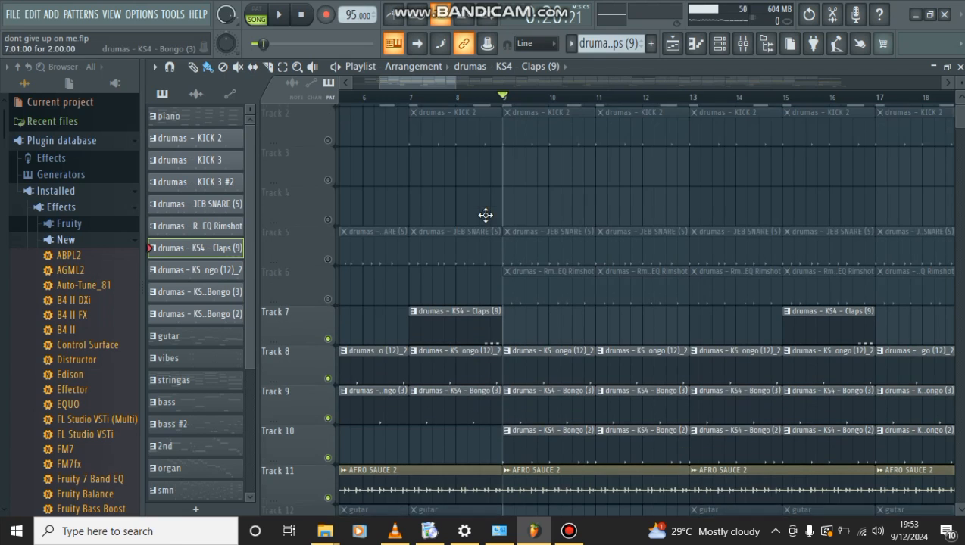
{"action": "left_click", "coordinate": [328, 309]}
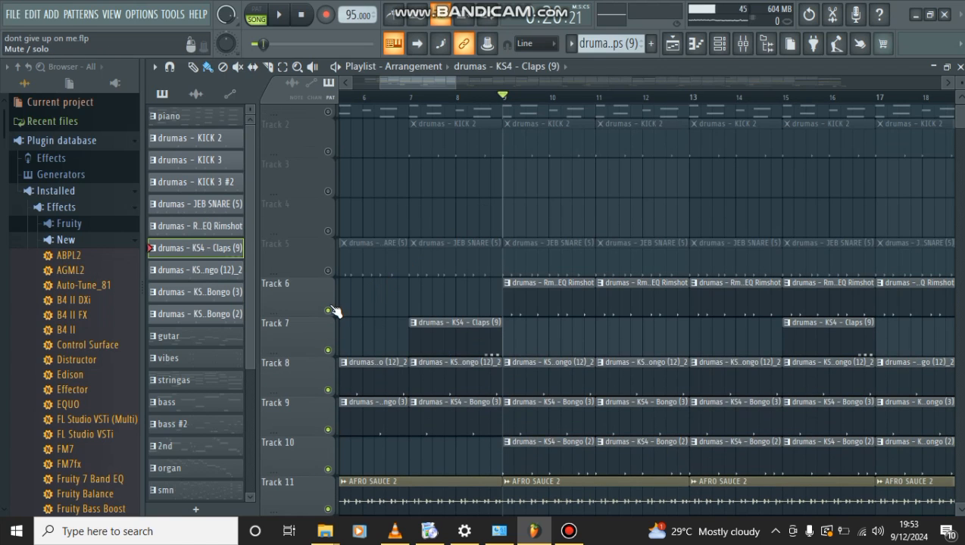
{"action": "left_click", "coordinate": [328, 270]}
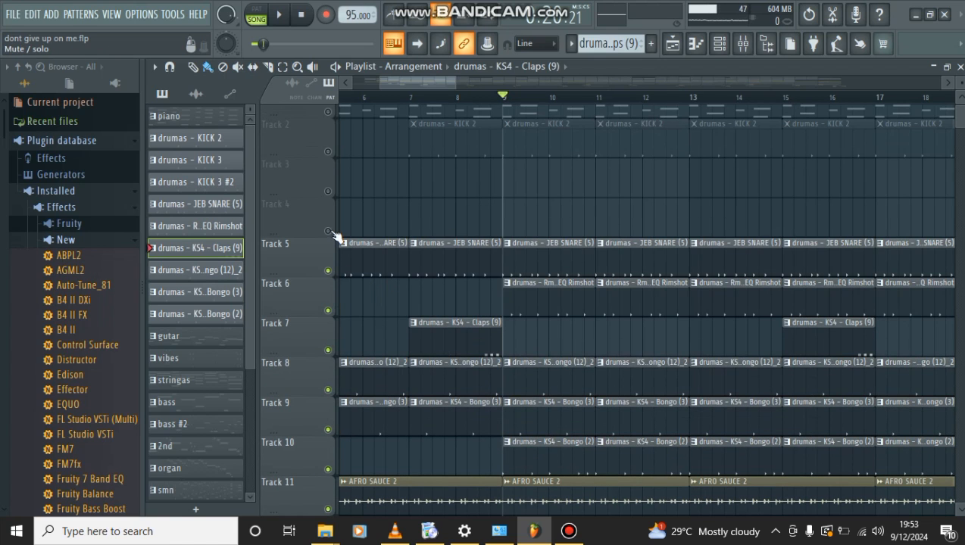
{"action": "left_click", "coordinate": [329, 152]}
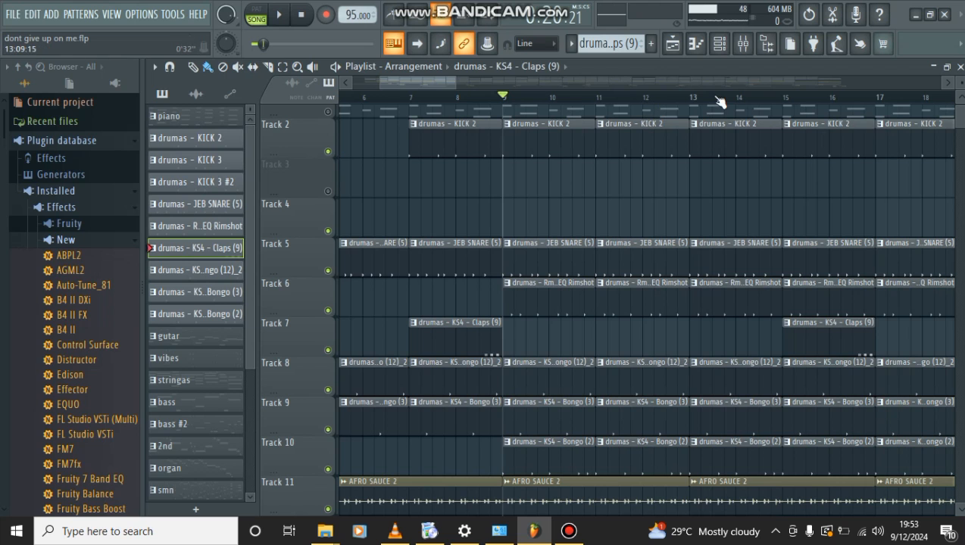
- Play the combined drum tracks from bar 13 of the arrangement and stop playback
{"action": "left_click", "coordinate": [691, 106]}
{"action": "scroll", "coordinate": [674, 257], "scroll_direction": "down", "scroll_amount": 5}
{"action": "key", "text": "space"}
{"action": "scroll", "coordinate": [675, 258], "scroll_direction": "up", "scroll_amount": 1}
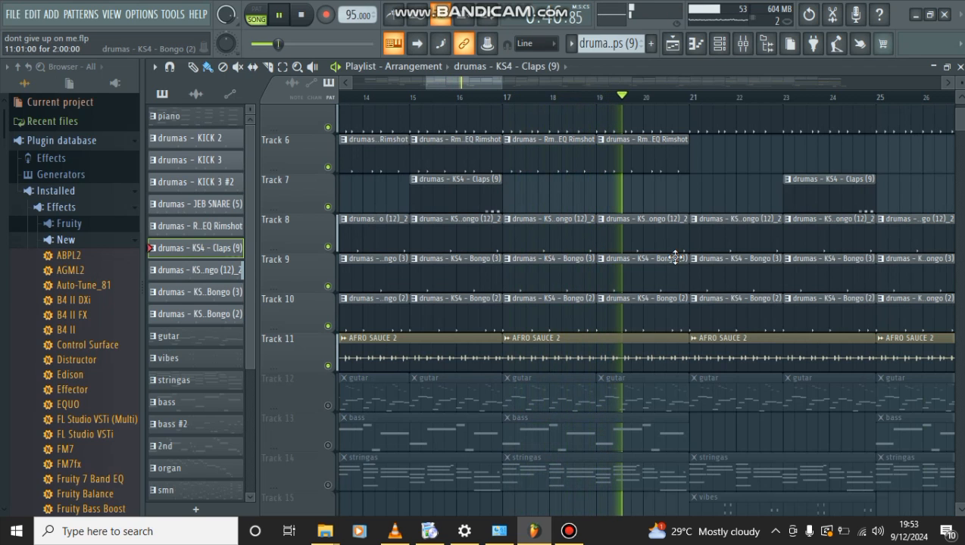
{"action": "key", "text": "space"}
- Unmute Track 1 and open its piano pattern in the piano roll to view the chords from bar 1
{"action": "scroll", "coordinate": [674, 257], "scroll_direction": "down", "scroll_amount": 4}
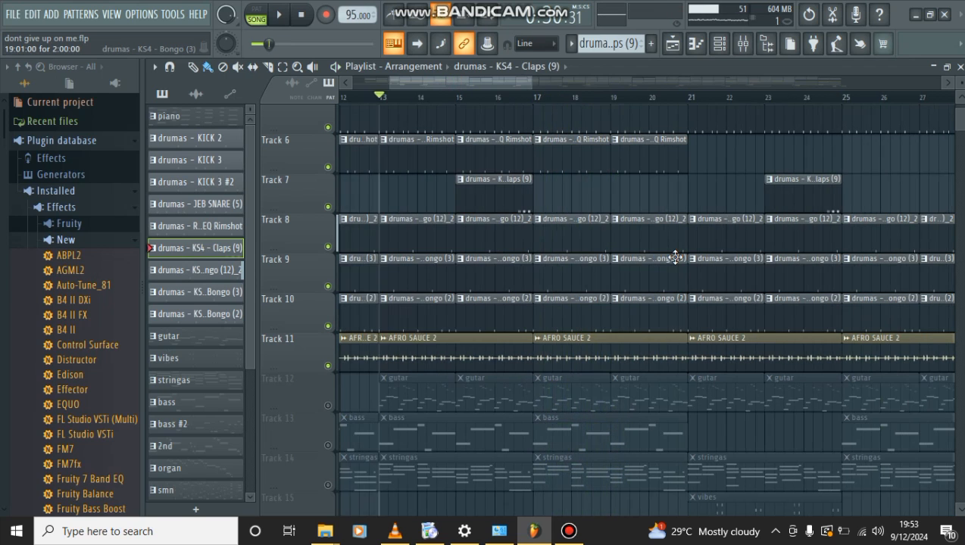
{"action": "scroll", "coordinate": [556, 335], "scroll_direction": "up", "scroll_amount": 5}
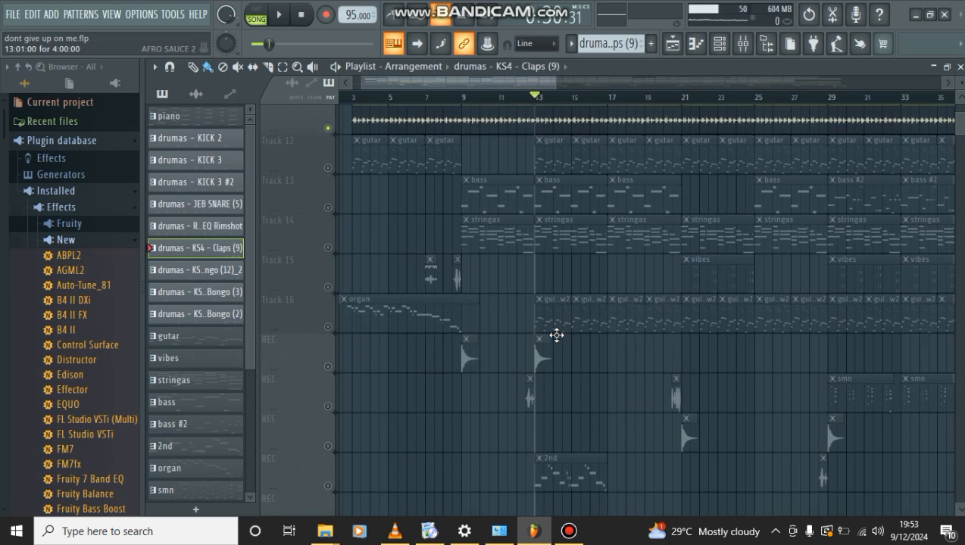
{"action": "scroll", "coordinate": [491, 235], "scroll_direction": "up", "scroll_amount": 4}
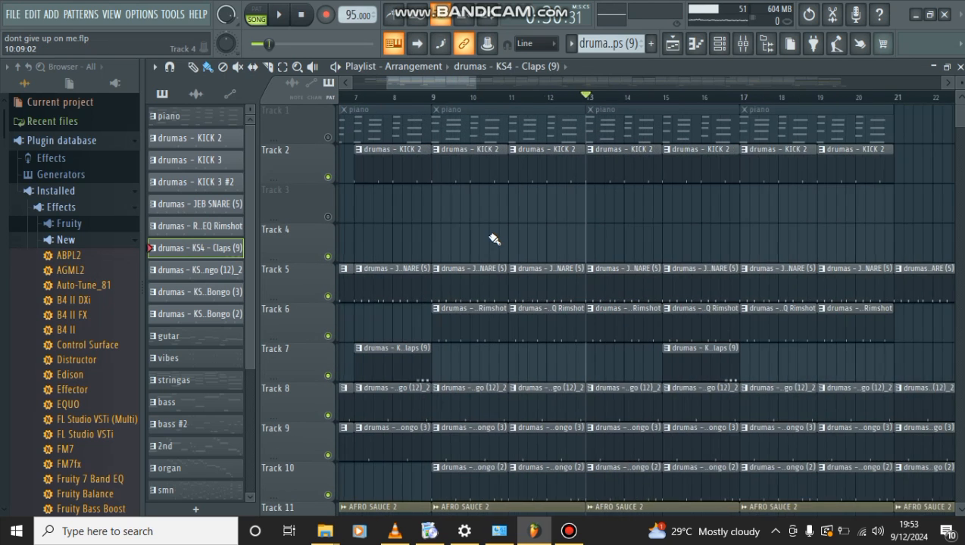
{"action": "scroll", "coordinate": [491, 236], "scroll_direction": "left", "scroll_amount": 4}
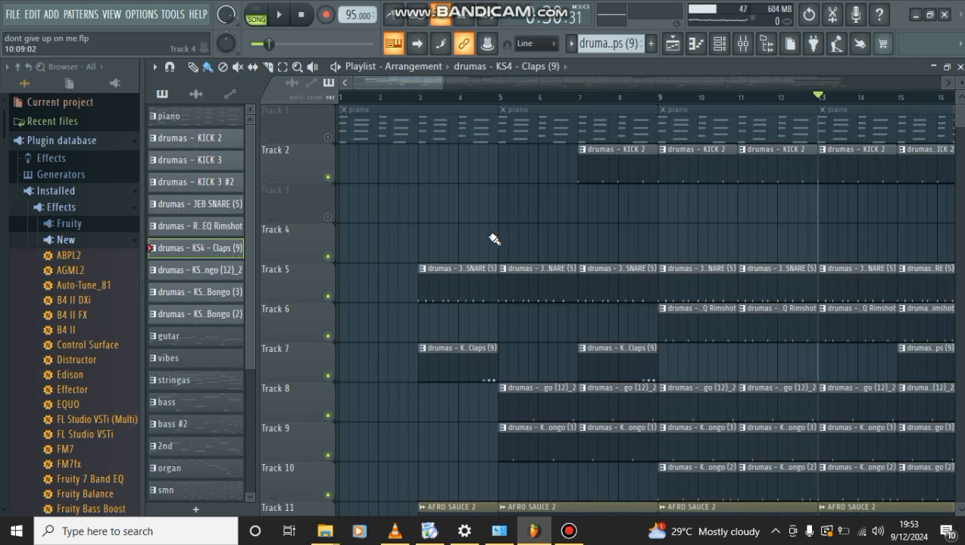
{"action": "left_click", "coordinate": [328, 138]}
{"action": "left_click", "coordinate": [392, 132]}
{"action": "double_click", "coordinate": [391, 133]}
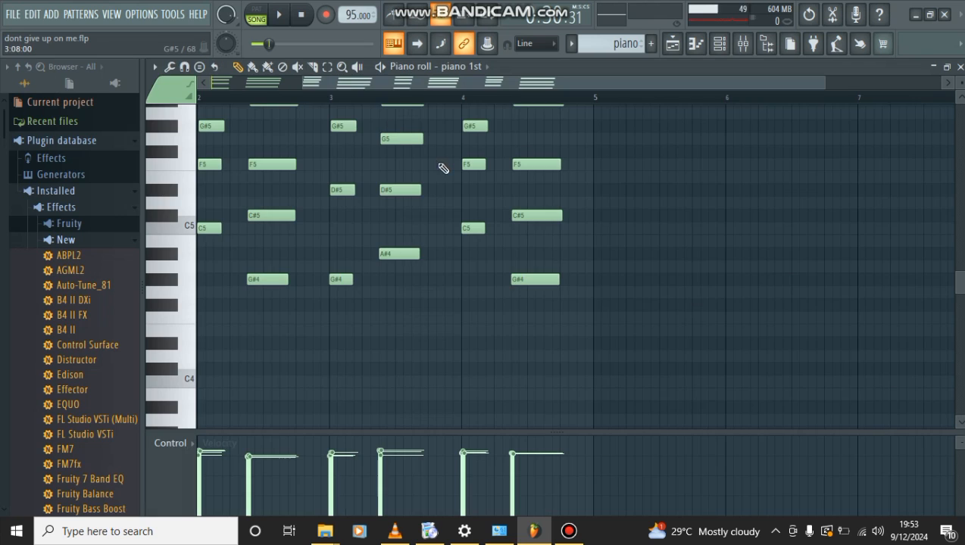
{"action": "scroll", "coordinate": [526, 217], "scroll_direction": "up", "scroll_amount": 2}
{"action": "scroll", "coordinate": [524, 216], "scroll_direction": "up", "scroll_amount": 2}
{"action": "scroll", "coordinate": [679, 97], "scroll_direction": "left", "scroll_amount": 5}
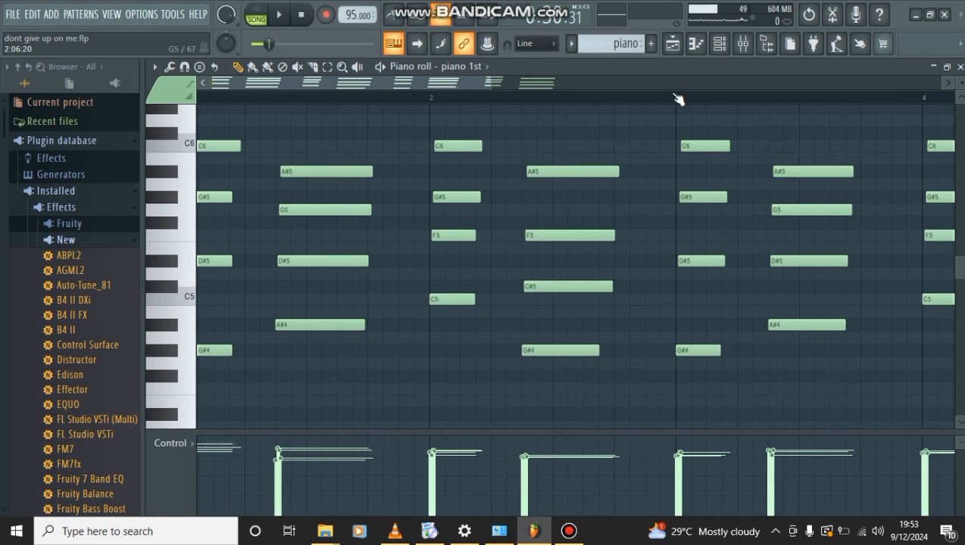
- Show the Keyzone Classic instrument on the piano 1st channel and return to the piano roll
{"action": "left_click", "coordinate": [719, 43]}
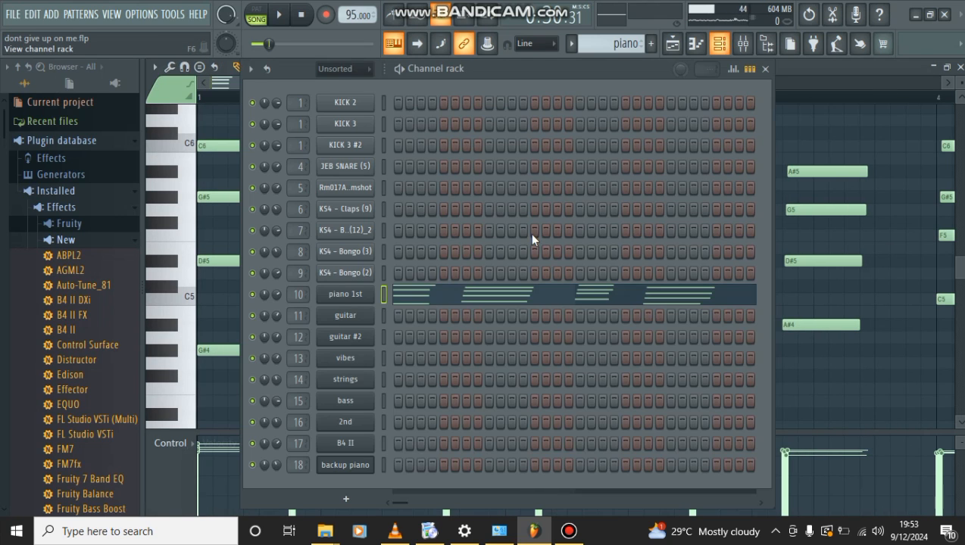
{"action": "left_click", "coordinate": [351, 296]}
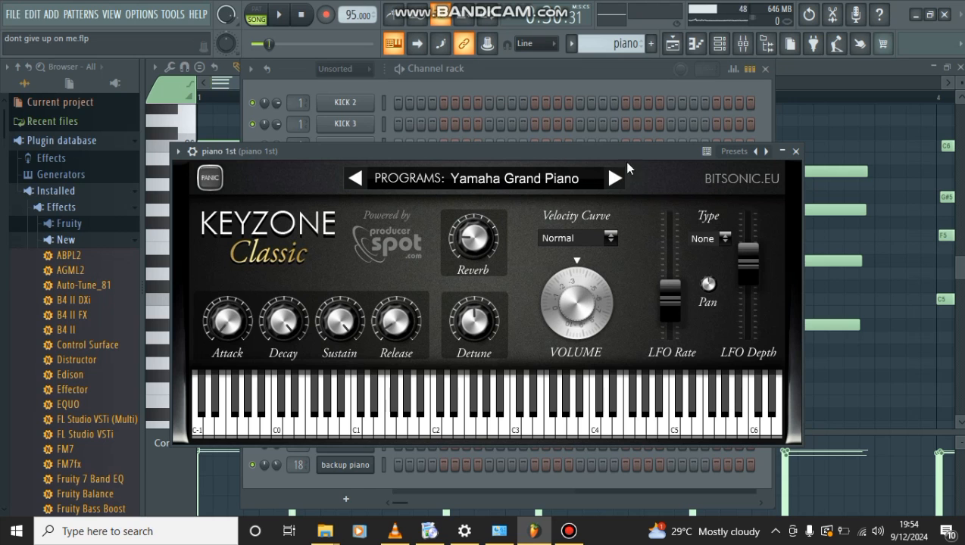
{"action": "left_click", "coordinate": [697, 45]}
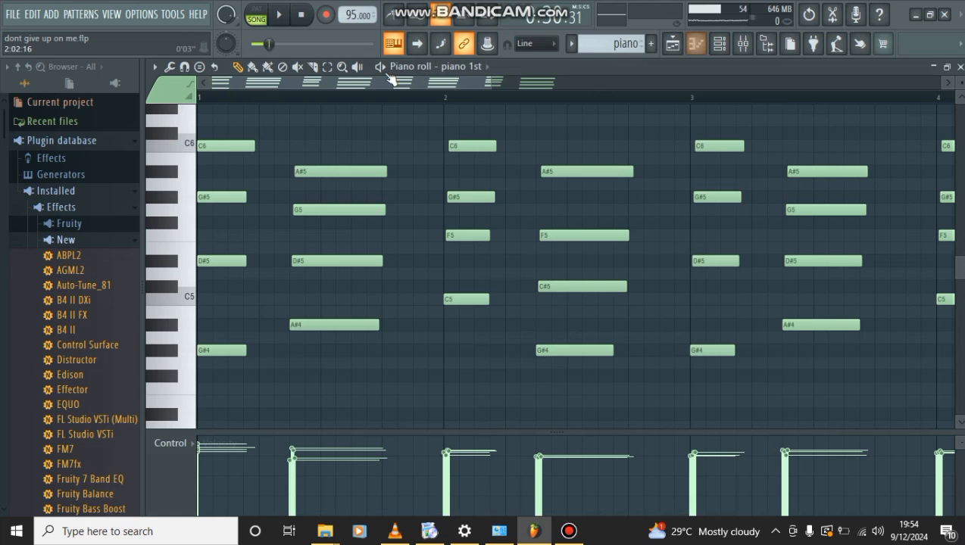
- Play the piano pattern through its four bars, stop it, and return to the playlist
{"action": "key", "text": "space"}
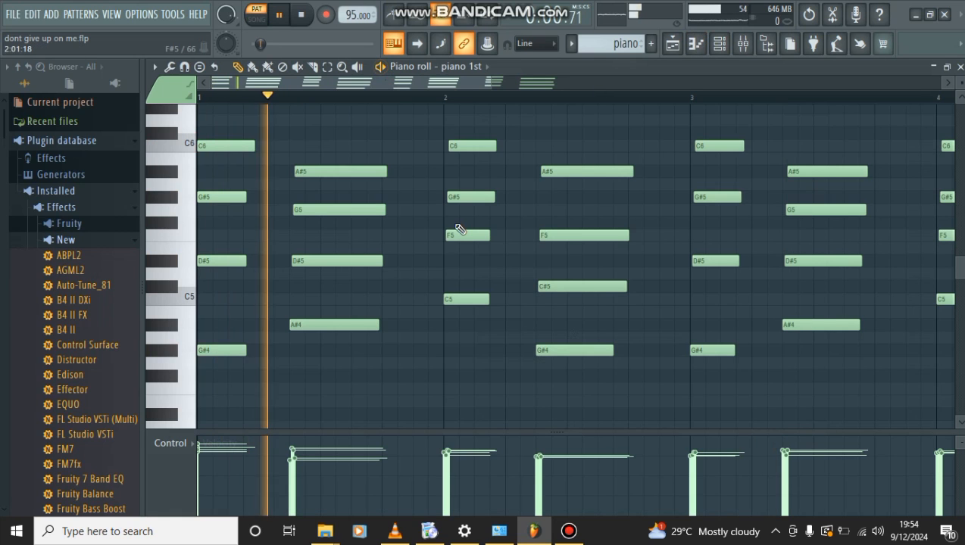
{"action": "scroll", "coordinate": [459, 229], "scroll_direction": "down", "scroll_amount": 1}
{"action": "scroll", "coordinate": [585, 205], "scroll_direction": "down", "scroll_amount": 1}
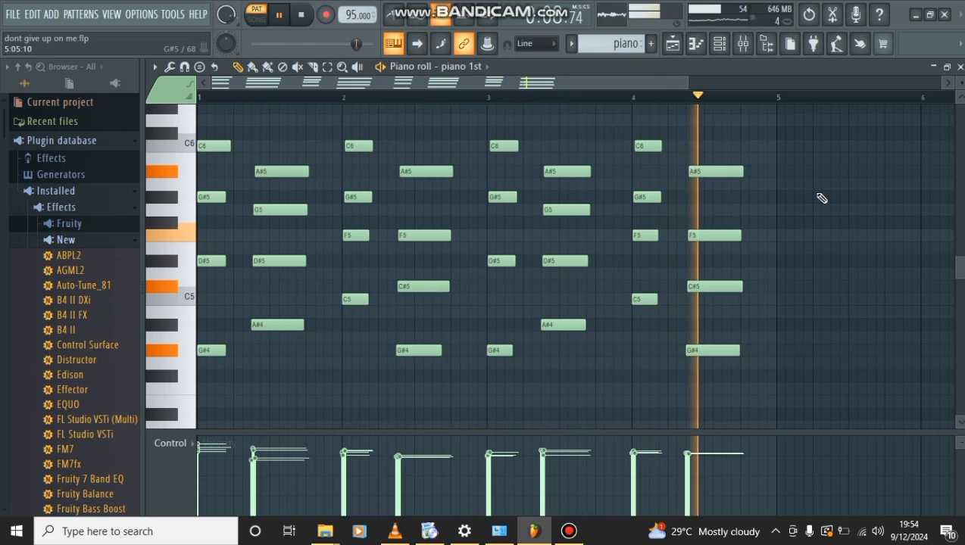
{"action": "key", "text": "space"}
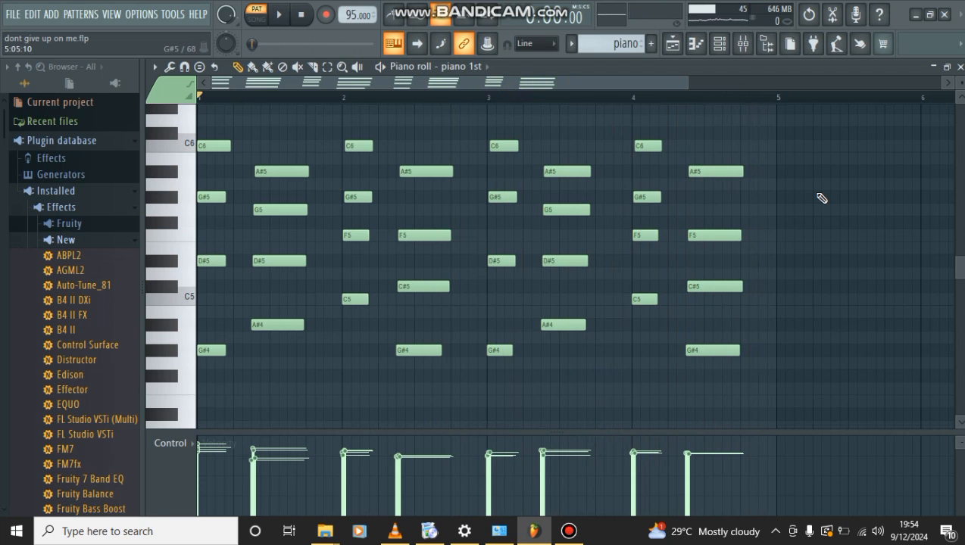
{"action": "left_click", "coordinate": [681, 50]}
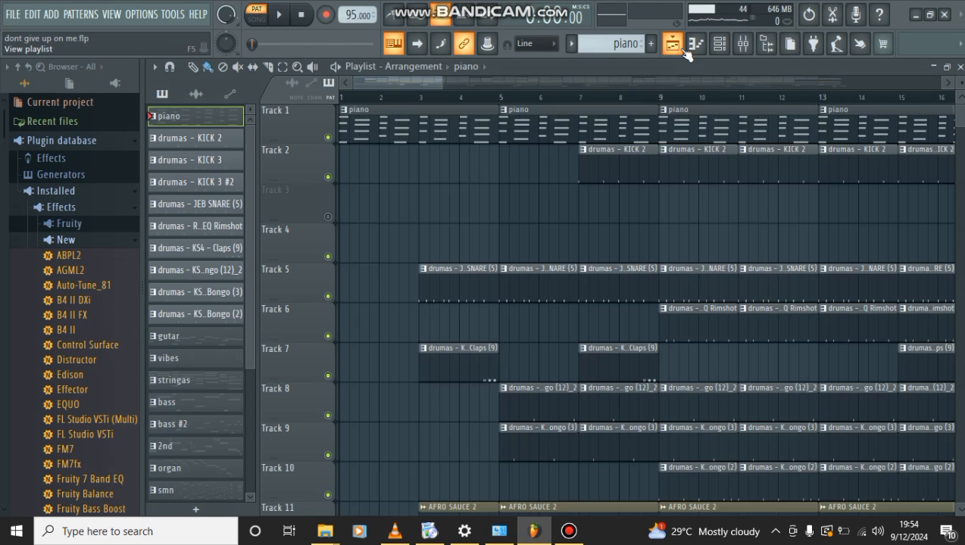
- Unmute Tracks 12 to 16 and the REC tracks below them in the playlist
{"action": "scroll", "coordinate": [595, 256], "scroll_direction": "down", "scroll_amount": 7}
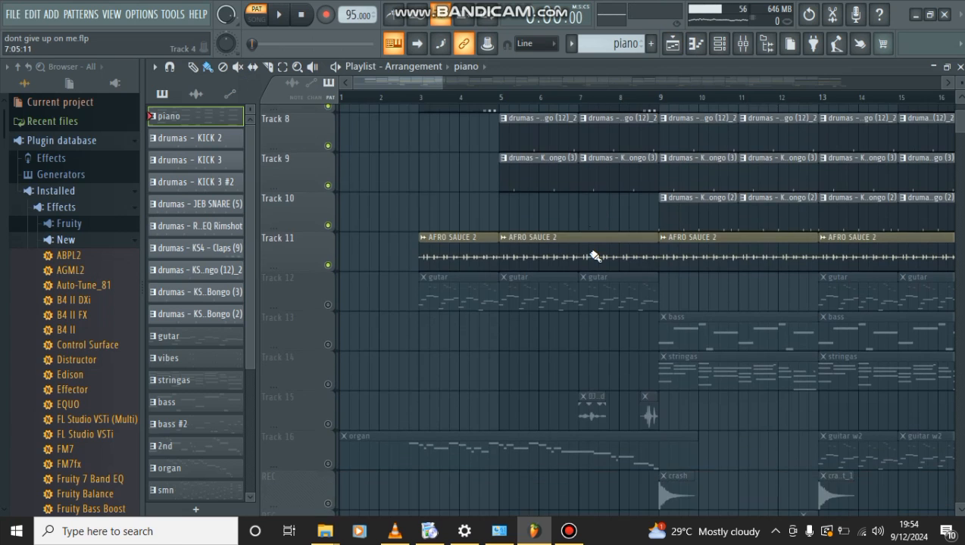
{"action": "scroll", "coordinate": [596, 256], "scroll_direction": "down", "scroll_amount": 2}
{"action": "left_click", "coordinate": [330, 222]}
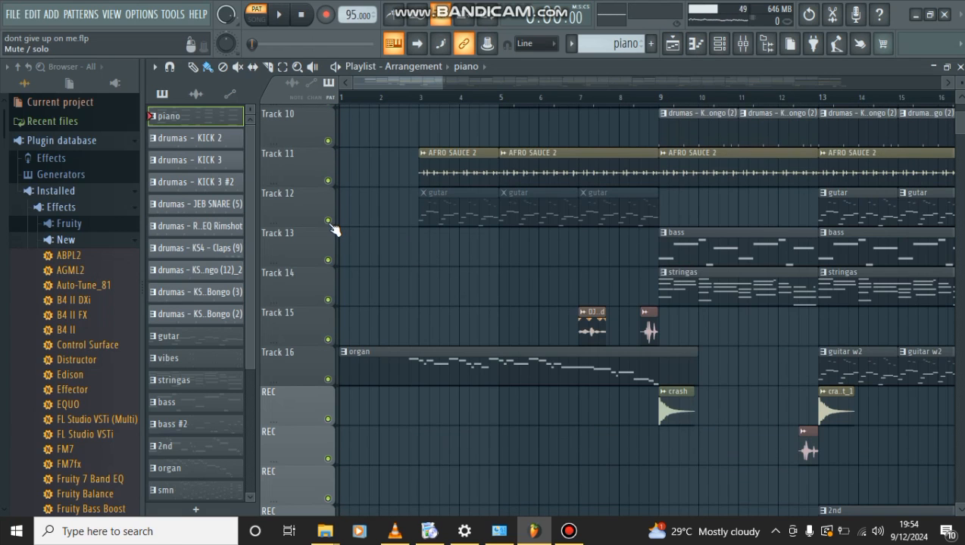
{"action": "scroll", "coordinate": [517, 232], "scroll_direction": "down", "scroll_amount": 1}
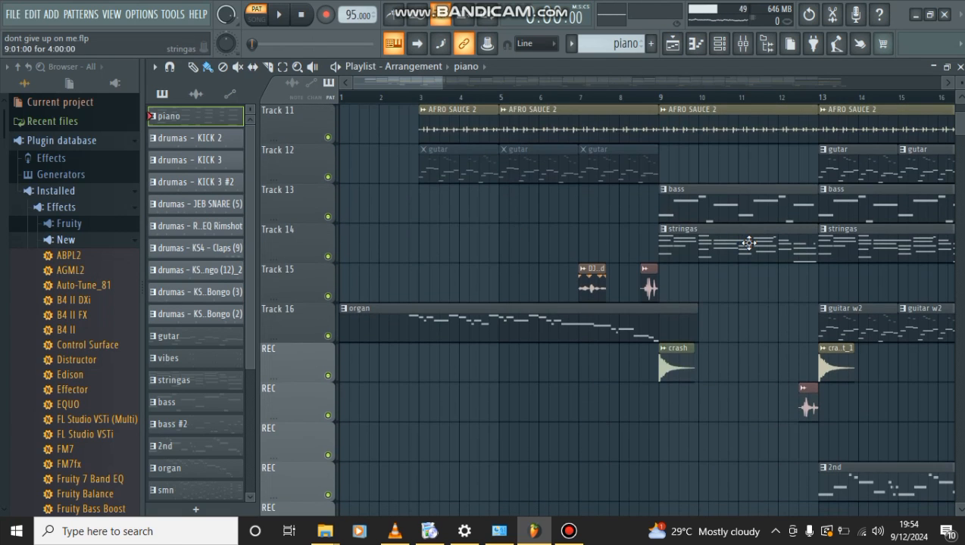
- Open the stringas pattern from Track 14, show the strings channel's Purity instrument, and return to the piano roll
{"action": "double_click", "coordinate": [748, 243]}
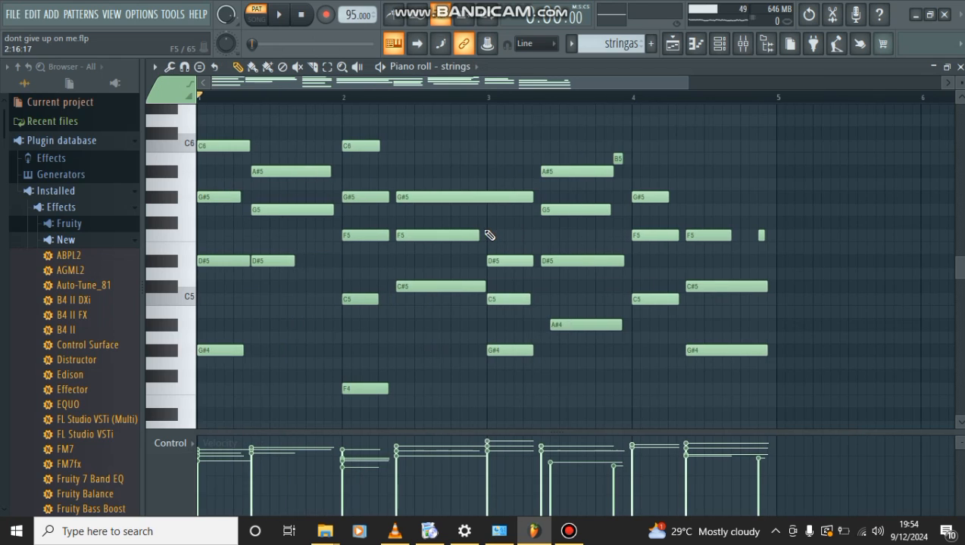
{"action": "left_click", "coordinate": [720, 44]}
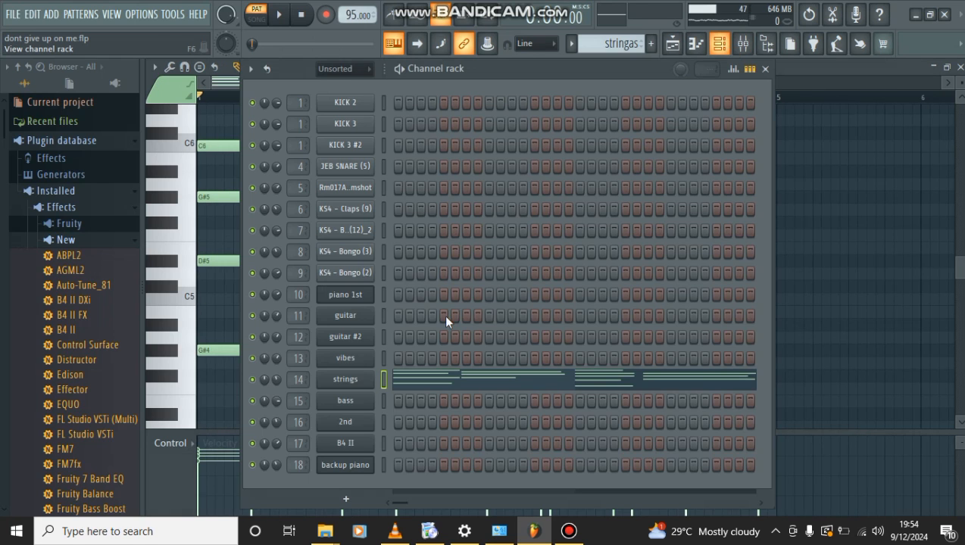
{"action": "left_click", "coordinate": [345, 380]}
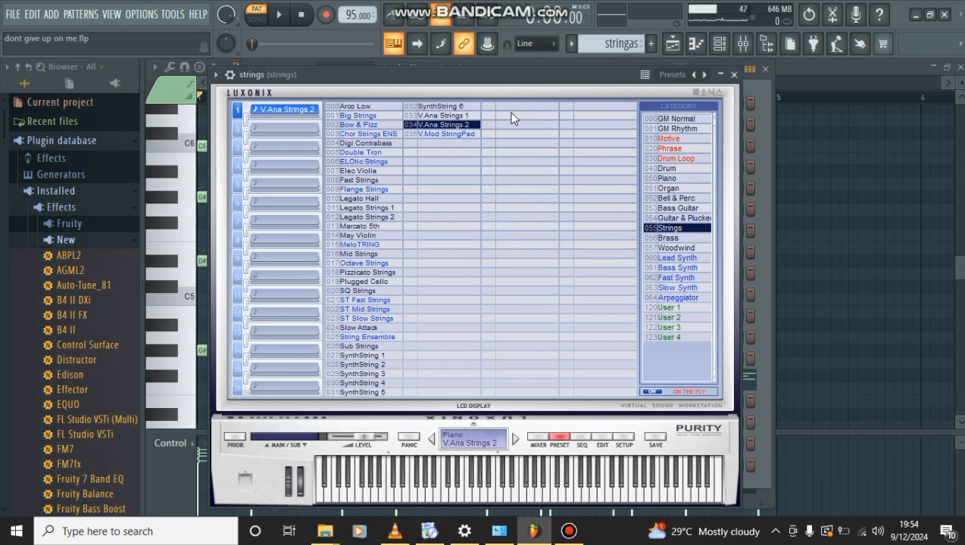
{"action": "left_click", "coordinate": [710, 48]}
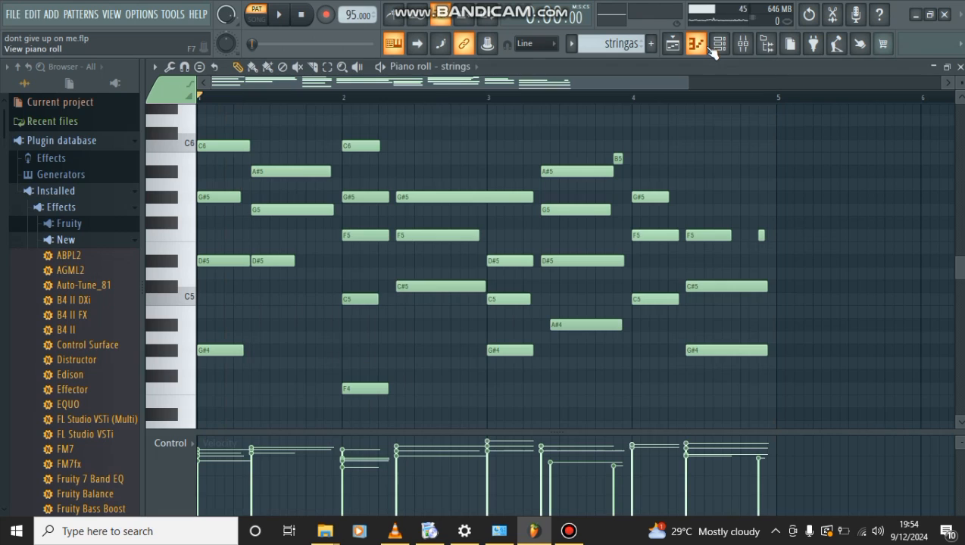
- Play the stringas pattern in the piano roll, stop it, and return to the playlist
{"action": "left_click", "coordinate": [380, 67]}
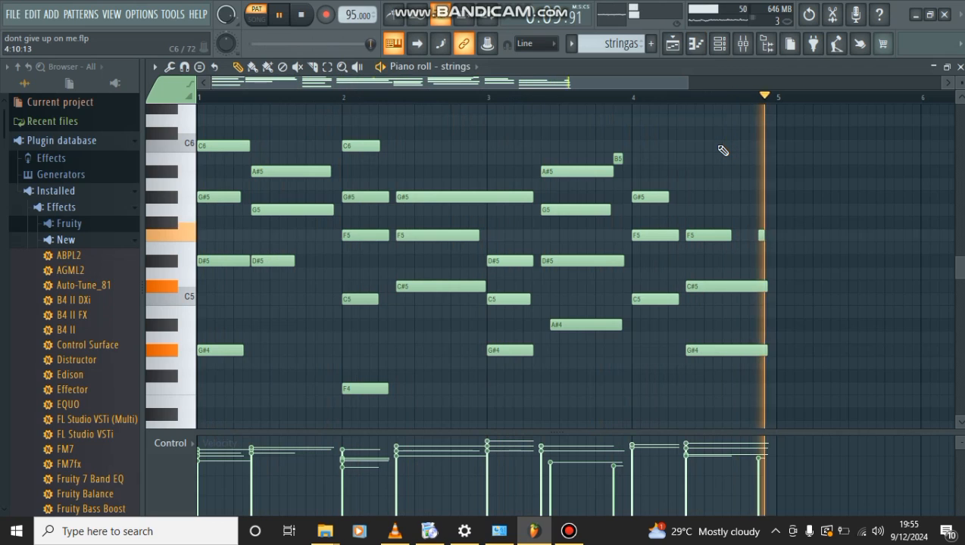
{"action": "key", "text": "space"}
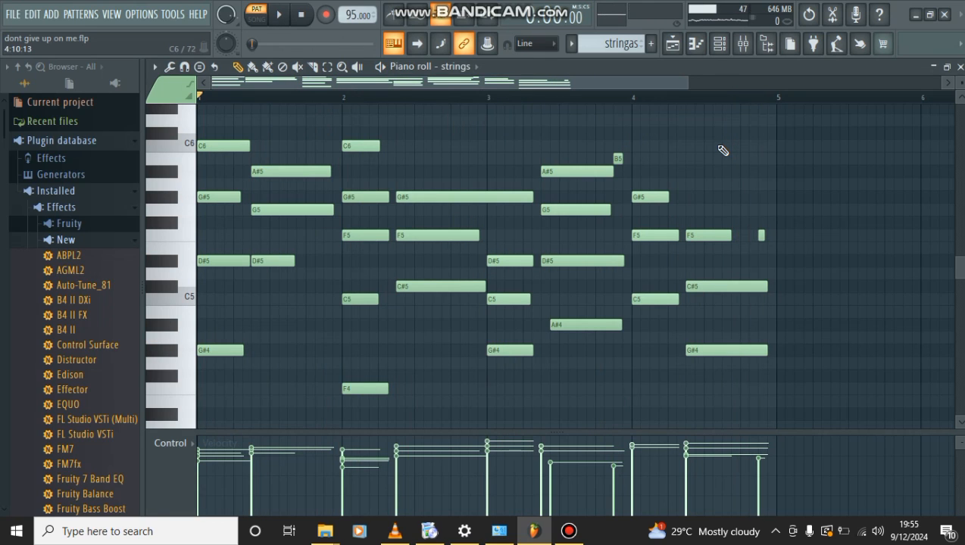
{"action": "left_click", "coordinate": [721, 47]}
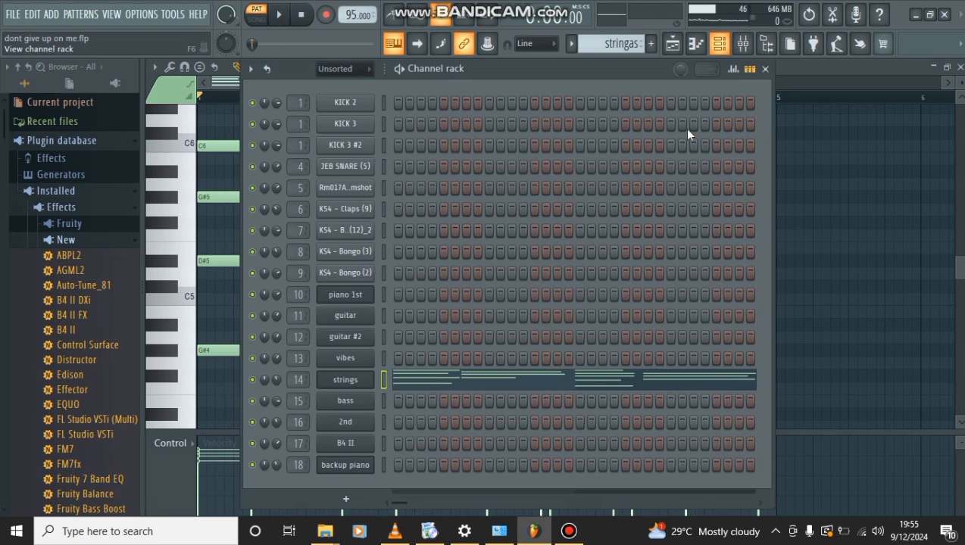
{"action": "left_click", "coordinate": [678, 49]}
- Open the organ pattern from Track 16, show the B4 II channel's instrument, and return to the piano roll
{"action": "scroll", "coordinate": [493, 198], "scroll_direction": "down", "scroll_amount": 3}
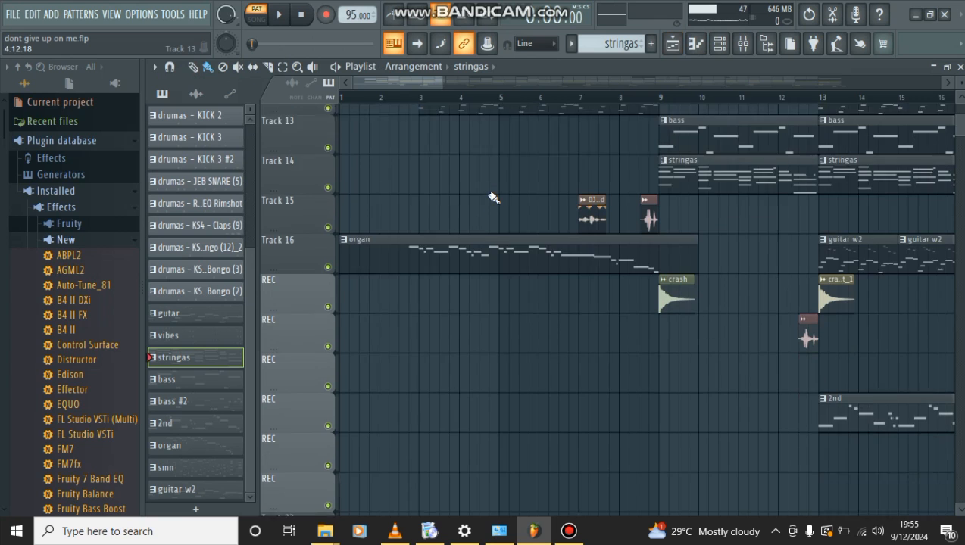
{"action": "double_click", "coordinate": [472, 239]}
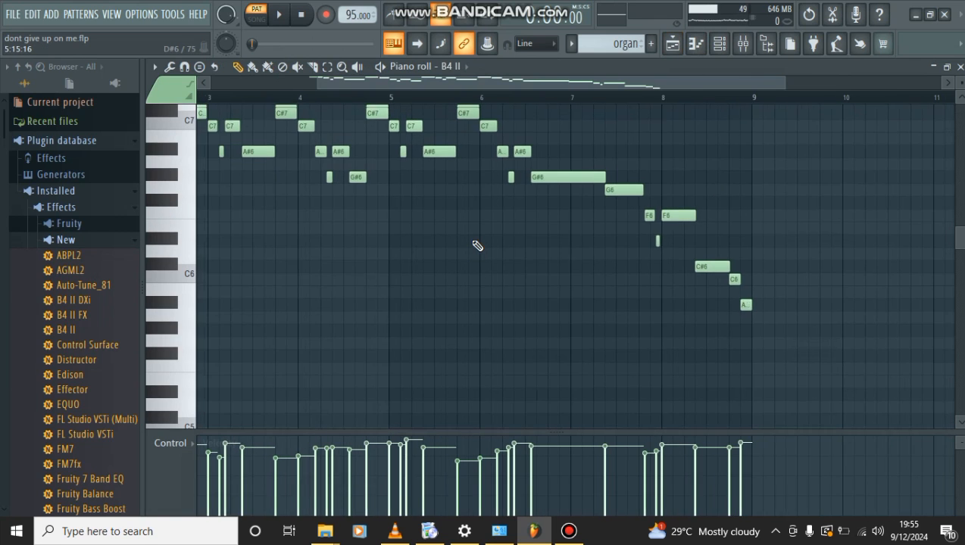
{"action": "left_click", "coordinate": [720, 45]}
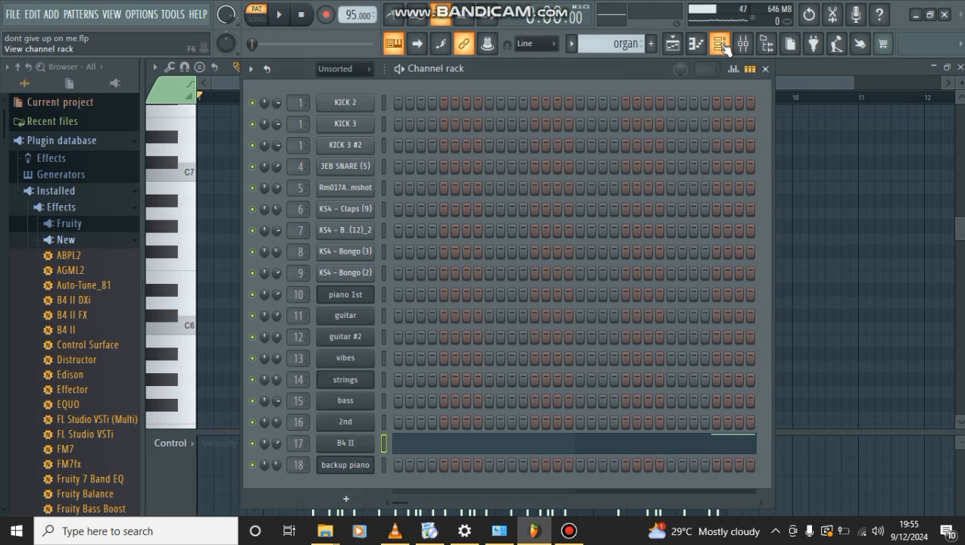
{"action": "left_click", "coordinate": [346, 444]}
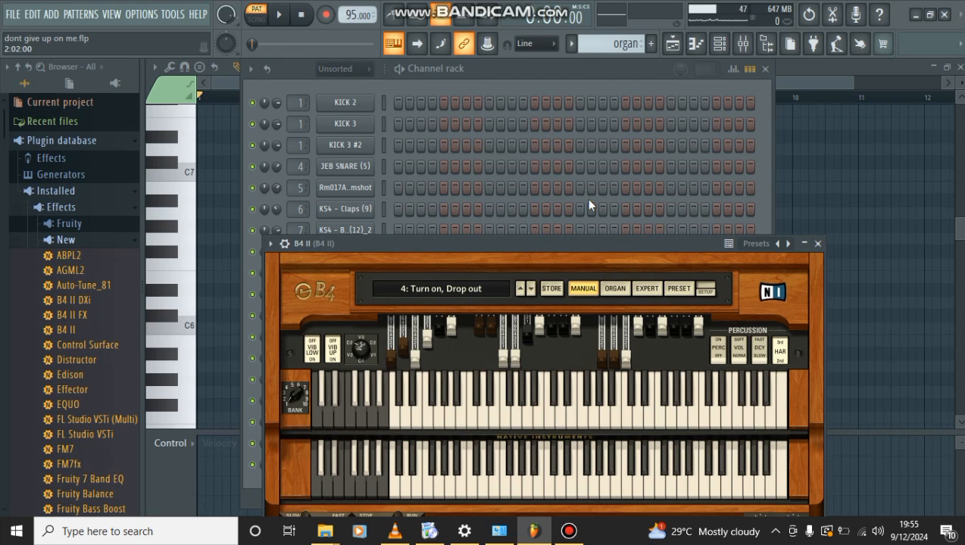
{"action": "left_click", "coordinate": [696, 43]}
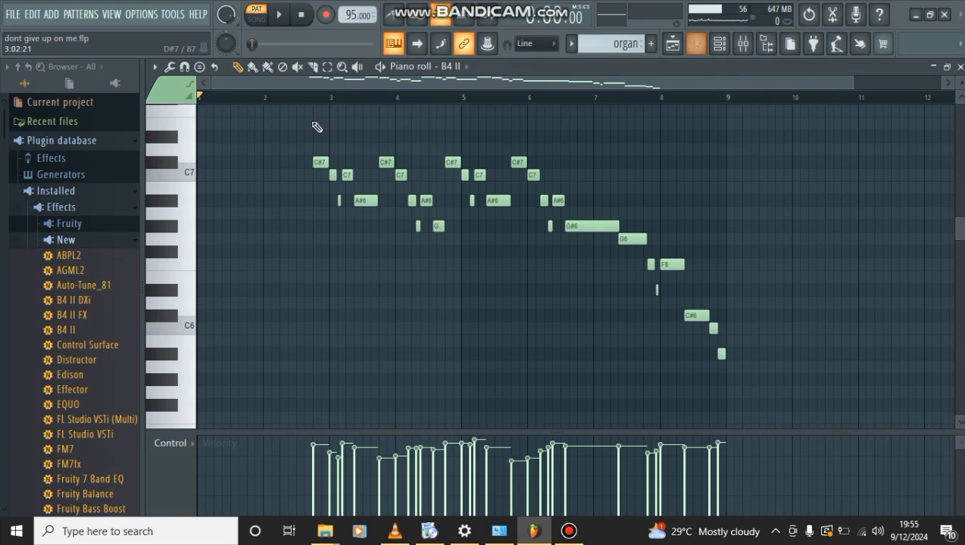
- Play the organ pattern from just before its first notes, stop it after the last phrase, and return to the playlist
{"action": "left_click", "coordinate": [297, 101]}
{"action": "key", "text": "space"}
{"action": "scroll", "coordinate": [517, 140], "scroll_direction": "up", "scroll_amount": 1}
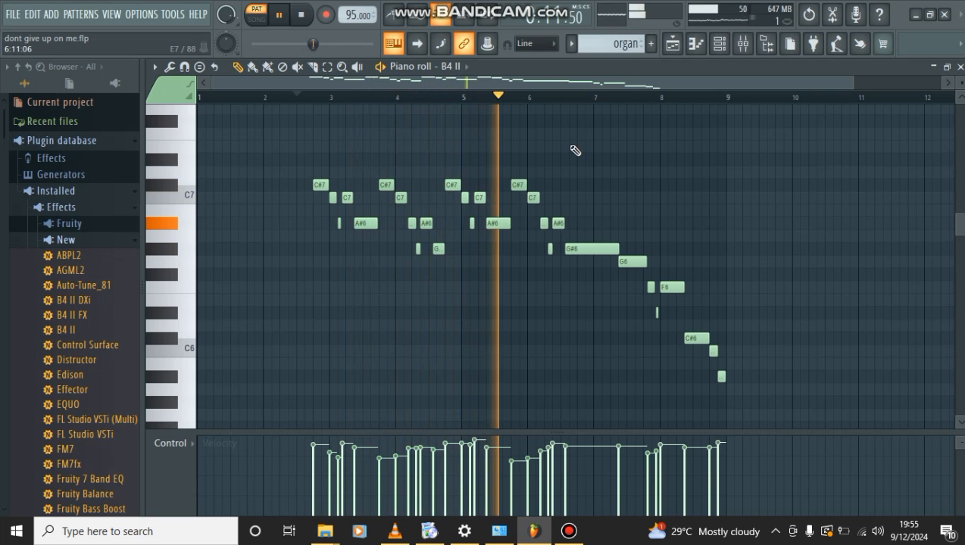
{"action": "scroll", "coordinate": [649, 157], "scroll_direction": "right", "scroll_amount": 1}
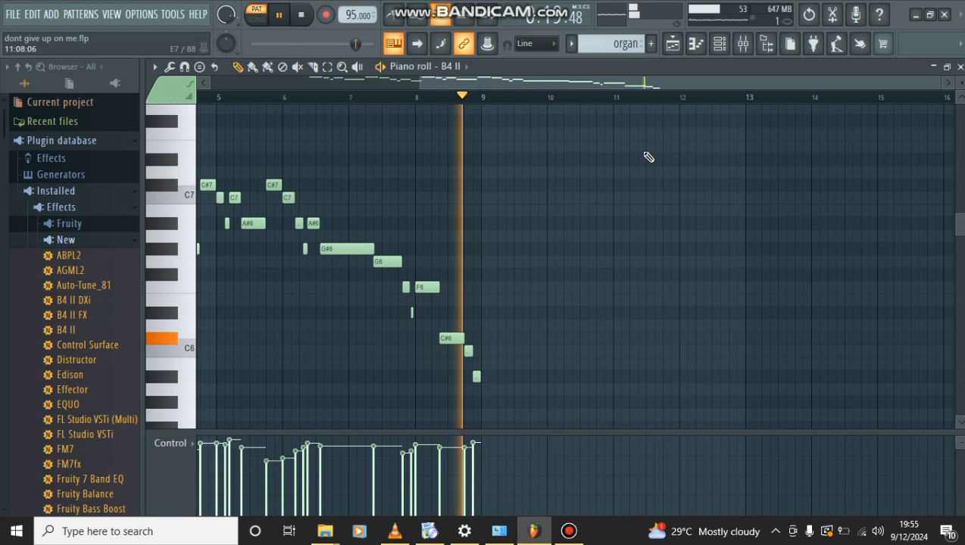
{"action": "key", "text": "space"}
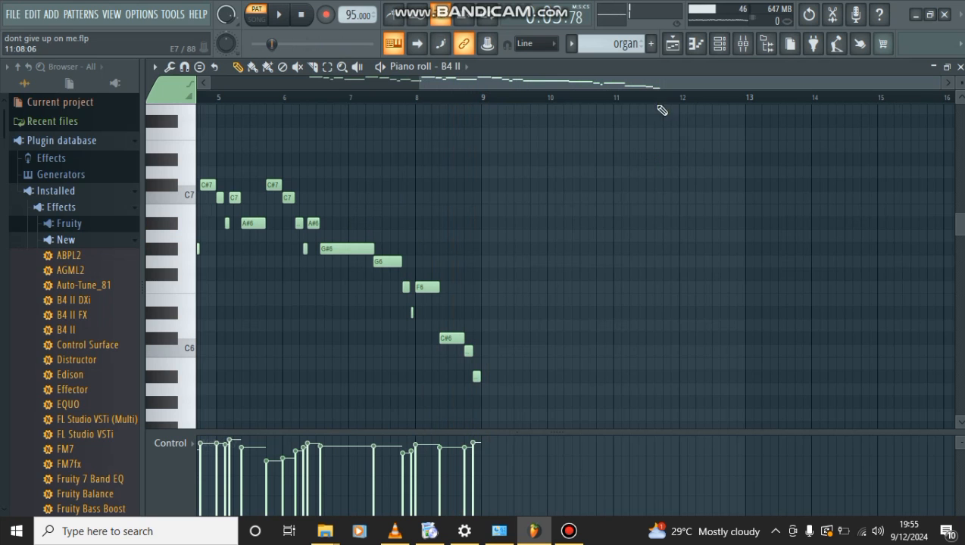
{"action": "left_click", "coordinate": [672, 44]}
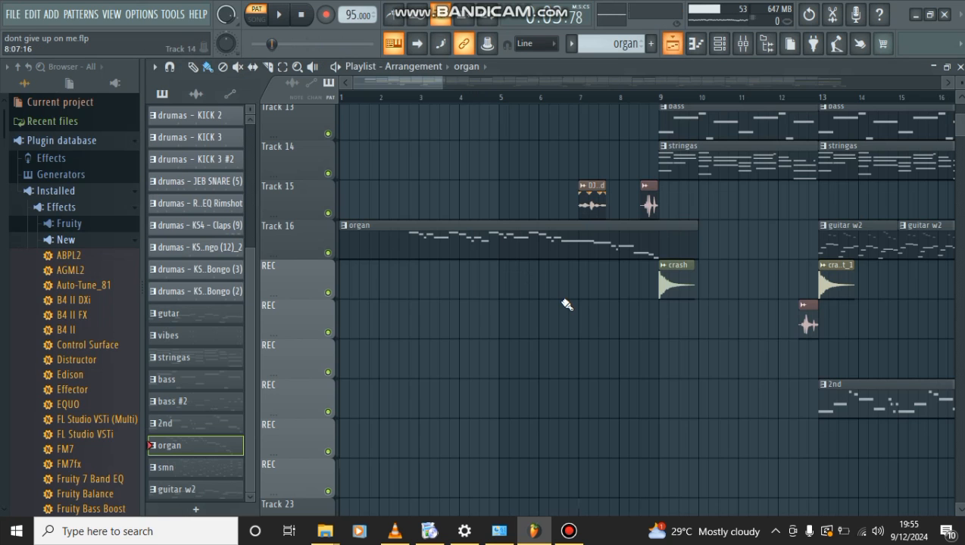
- Open the 2nd pattern from its REC track at bar 13, show the 2nd channel's Purity instrument, and return to the piano roll
{"action": "scroll", "coordinate": [566, 304], "scroll_direction": "right", "scroll_amount": 3}
{"action": "scroll", "coordinate": [566, 304], "scroll_direction": "down", "scroll_amount": 2}
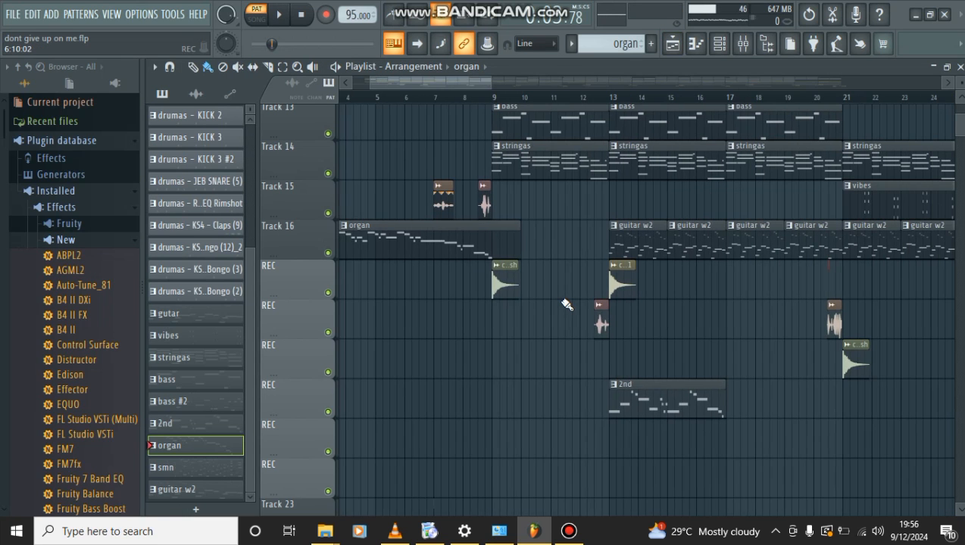
{"action": "scroll", "coordinate": [567, 304], "scroll_direction": "right", "scroll_amount": 3}
{"action": "double_click", "coordinate": [581, 397]}
{"action": "left_click", "coordinate": [723, 49]}
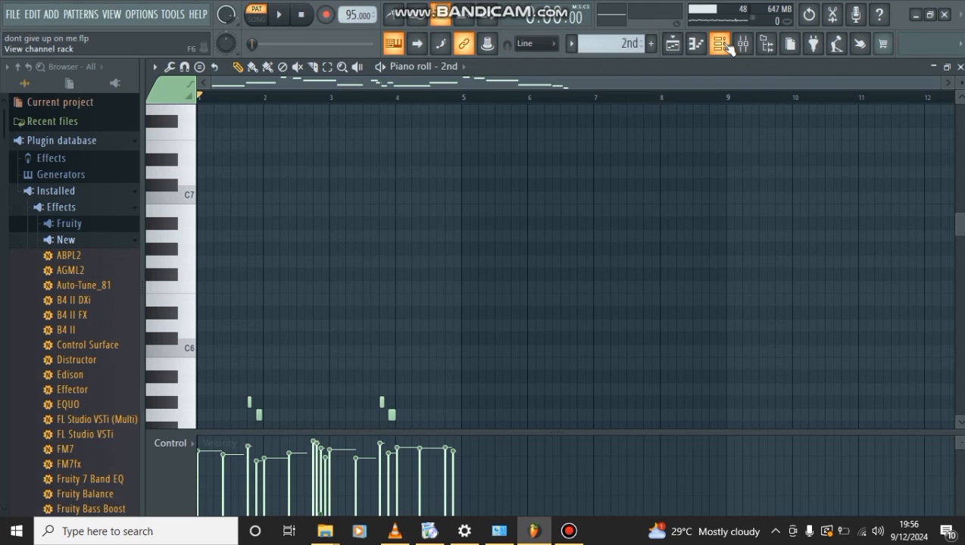
{"action": "left_click", "coordinate": [727, 47]}
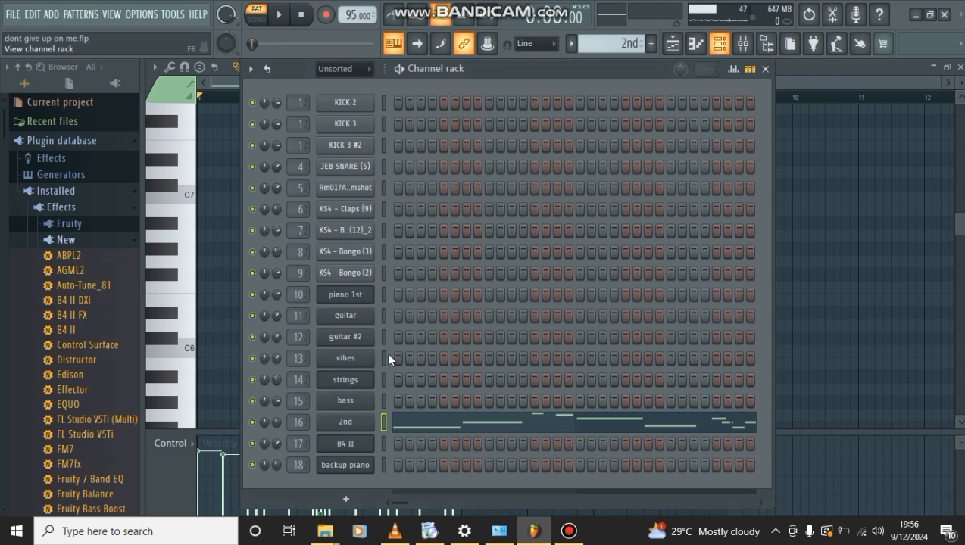
{"action": "left_click", "coordinate": [346, 423]}
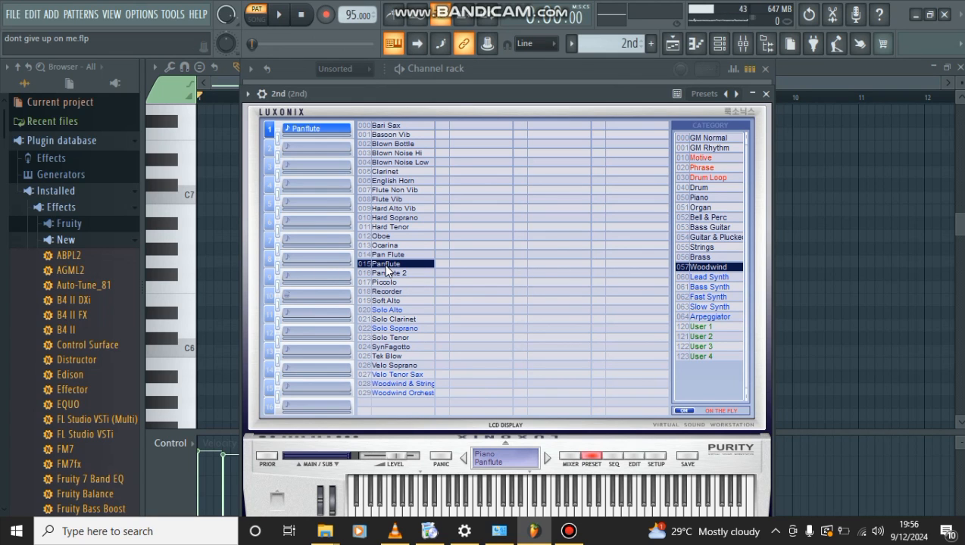
{"action": "left_click", "coordinate": [695, 43]}
- Bring the 2nd pattern's notes into view in the piano roll, play and stop it, and return to the playlist
{"action": "scroll", "coordinate": [384, 251], "scroll_direction": "down", "scroll_amount": 5}
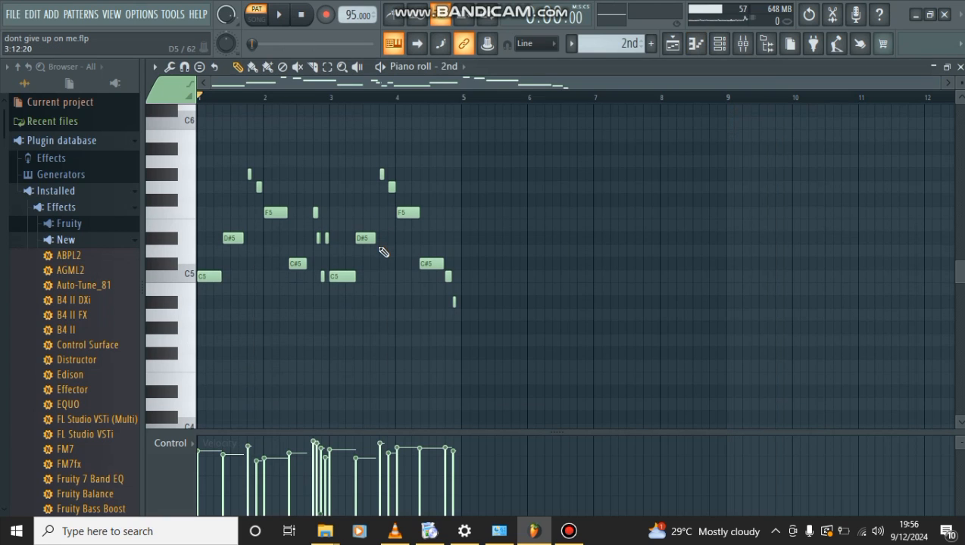
{"action": "scroll", "coordinate": [383, 251], "scroll_direction": "up", "scroll_amount": 1}
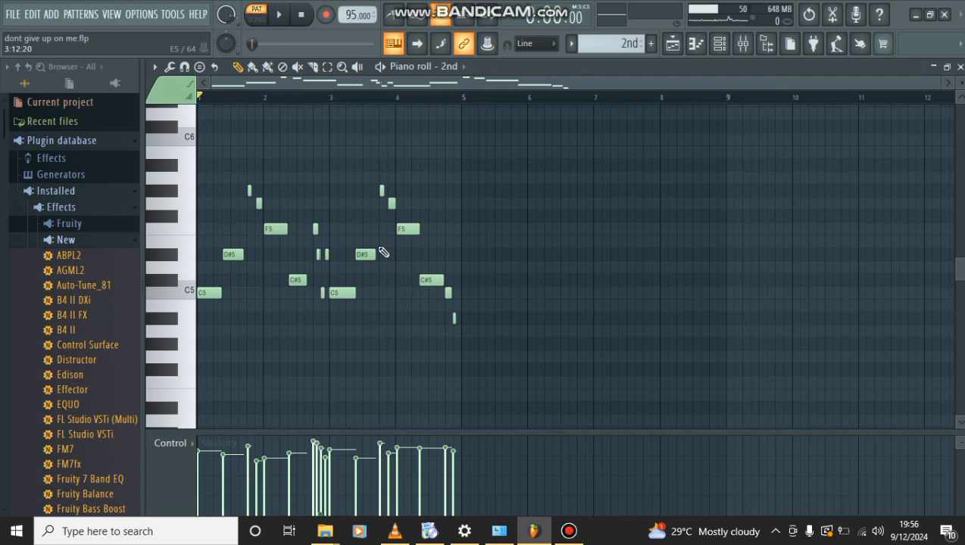
{"action": "left_click", "coordinate": [383, 67]}
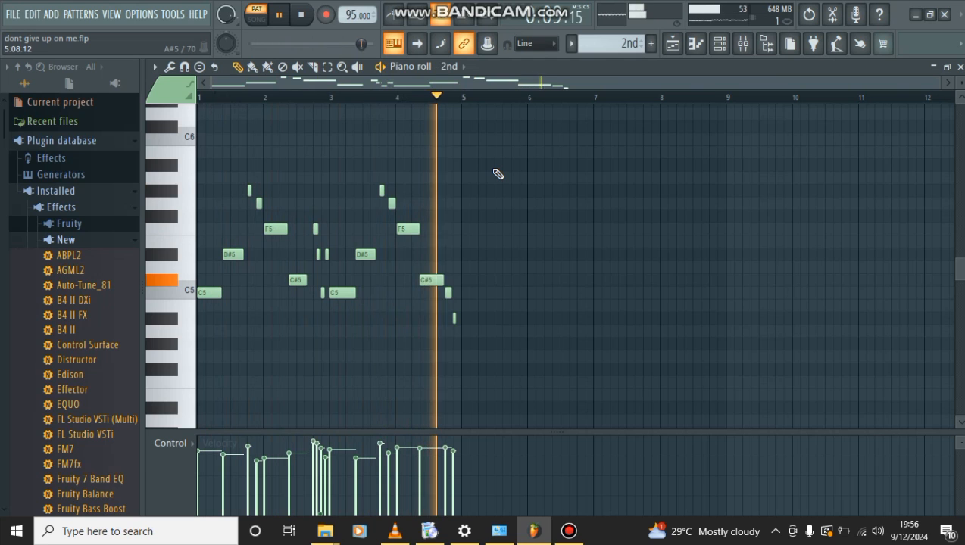
{"action": "key", "text": "space"}
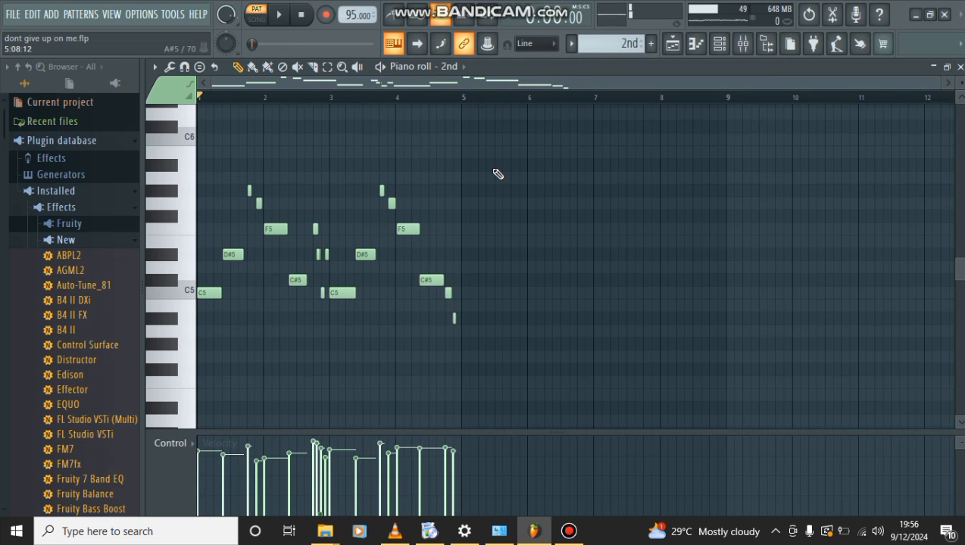
{"action": "left_click", "coordinate": [672, 43]}
- Open the vibes pattern from Track 15, show the vibes channel's Purity instrument, and return to the piano roll
{"action": "scroll", "coordinate": [685, 239], "scroll_direction": "down", "scroll_amount": 2, "text": "ctrl"}
{"action": "scroll", "coordinate": [768, 207], "scroll_direction": "up", "scroll_amount": 2}
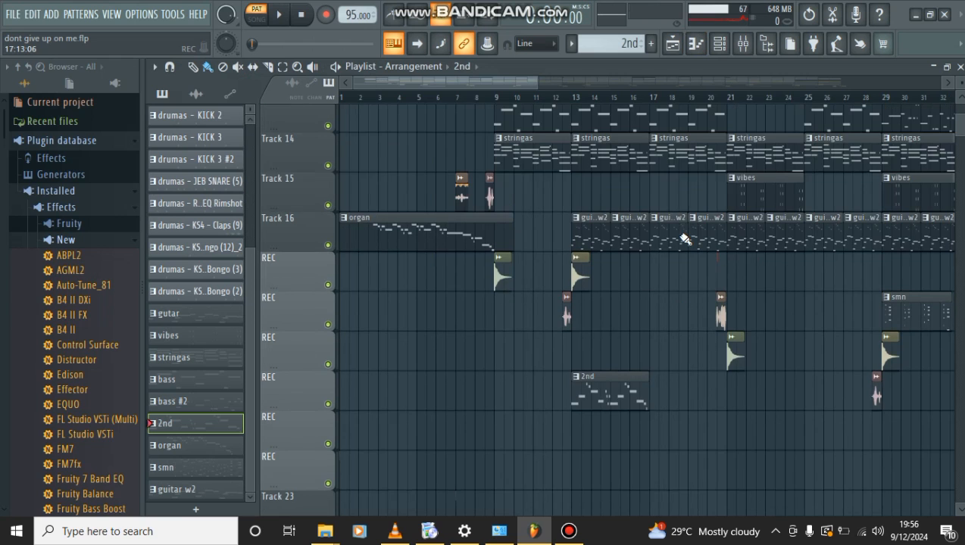
{"action": "double_click", "coordinate": [772, 205]}
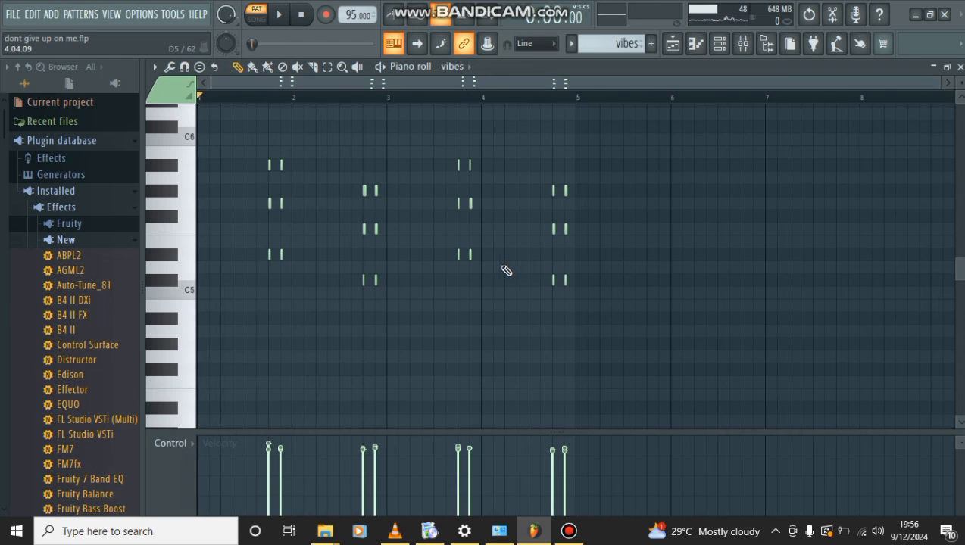
{"action": "left_click", "coordinate": [719, 45]}
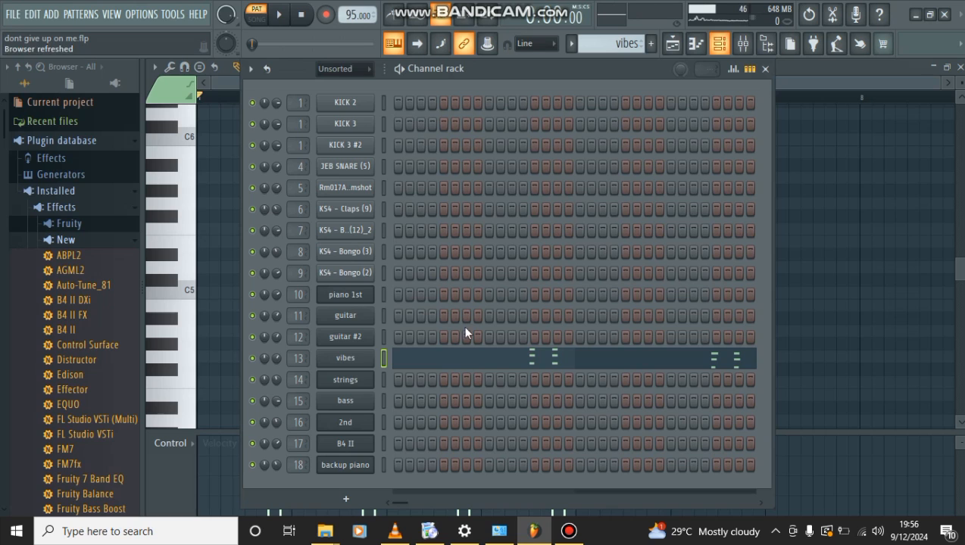
{"action": "left_click", "coordinate": [348, 361]}
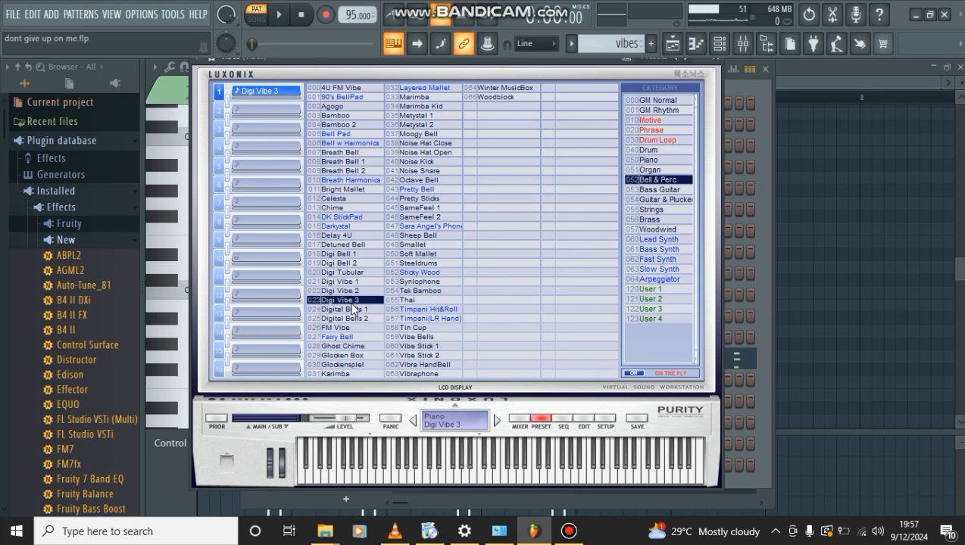
{"action": "left_click", "coordinate": [698, 44]}
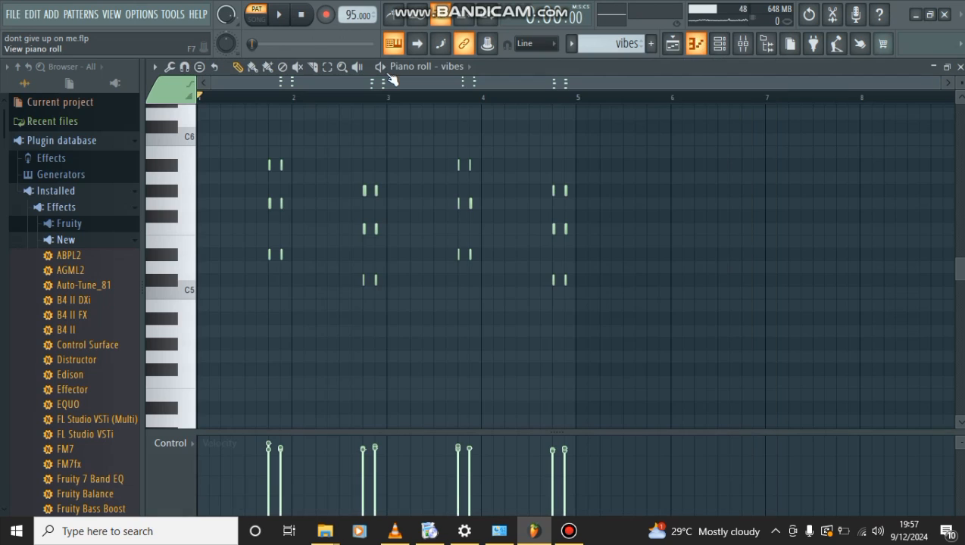
- Play the vibes pattern in the piano roll, stop it, and return to the playlist
{"action": "key", "text": "space"}
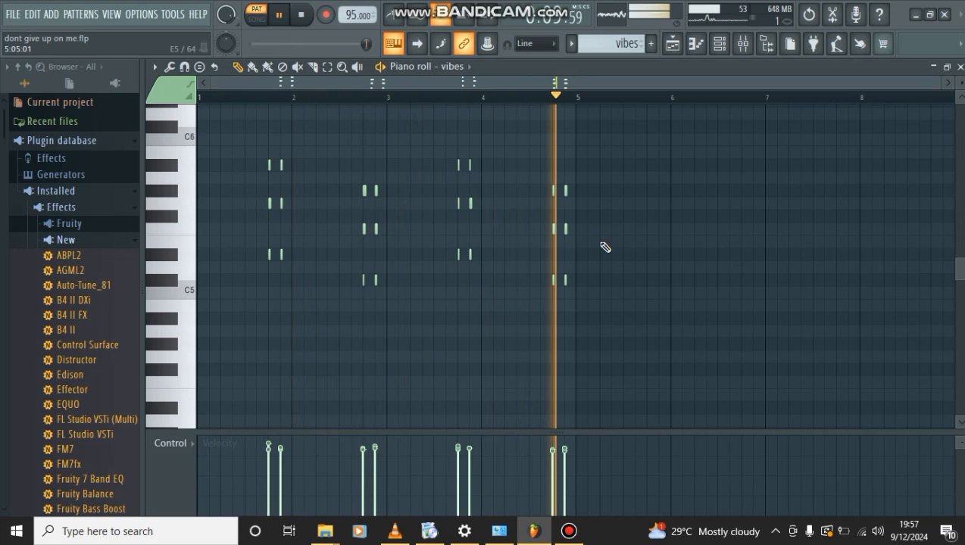
{"action": "key", "text": "space"}
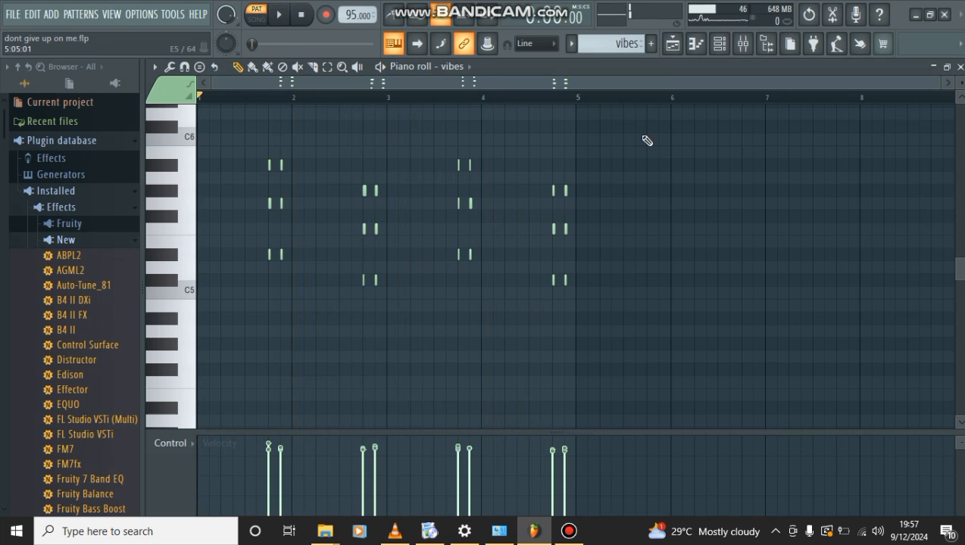
{"action": "left_click", "coordinate": [672, 44]}
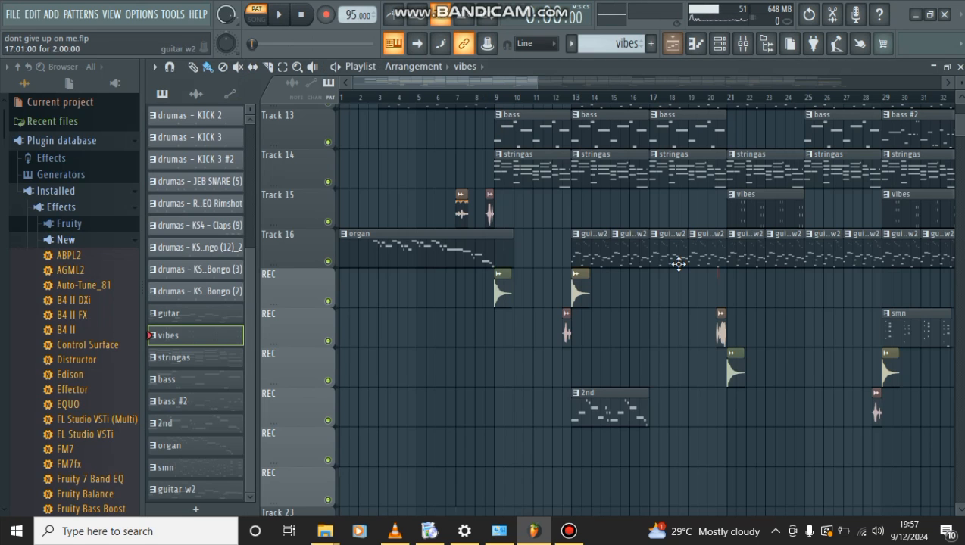
- Open the smn pattern at bar 29, show the backup piano channel's Keyzone Classic instrument, and return to the piano roll
{"action": "scroll", "coordinate": [678, 264], "scroll_direction": "down", "scroll_amount": 3}
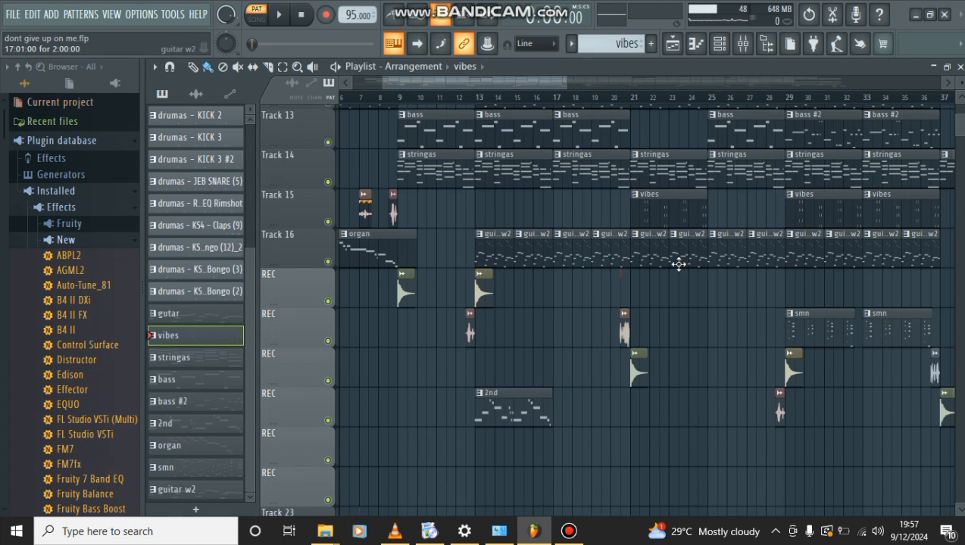
{"action": "scroll", "coordinate": [678, 264], "scroll_direction": "up", "scroll_amount": 2}
{"action": "scroll", "coordinate": [677, 264], "scroll_direction": "down", "scroll_amount": 2}
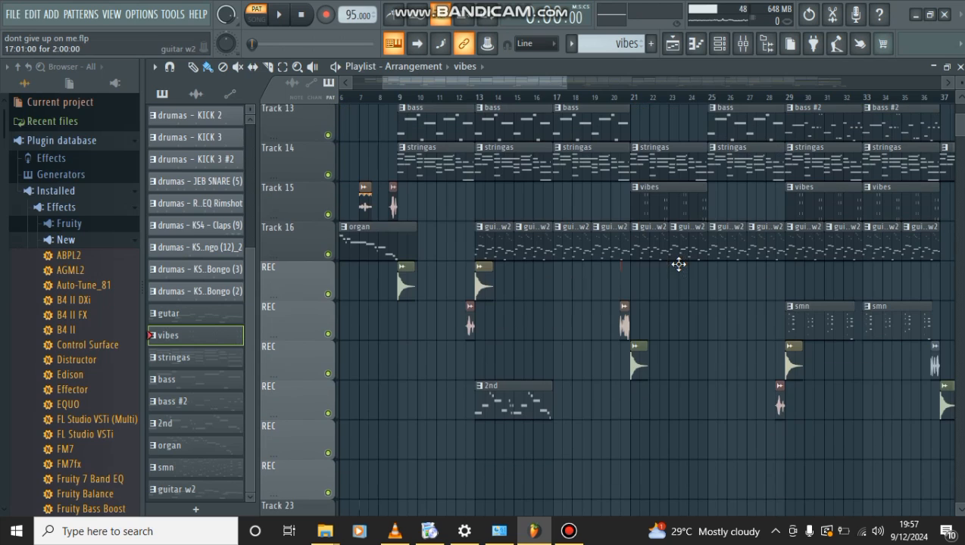
{"action": "double_click", "coordinate": [814, 314]}
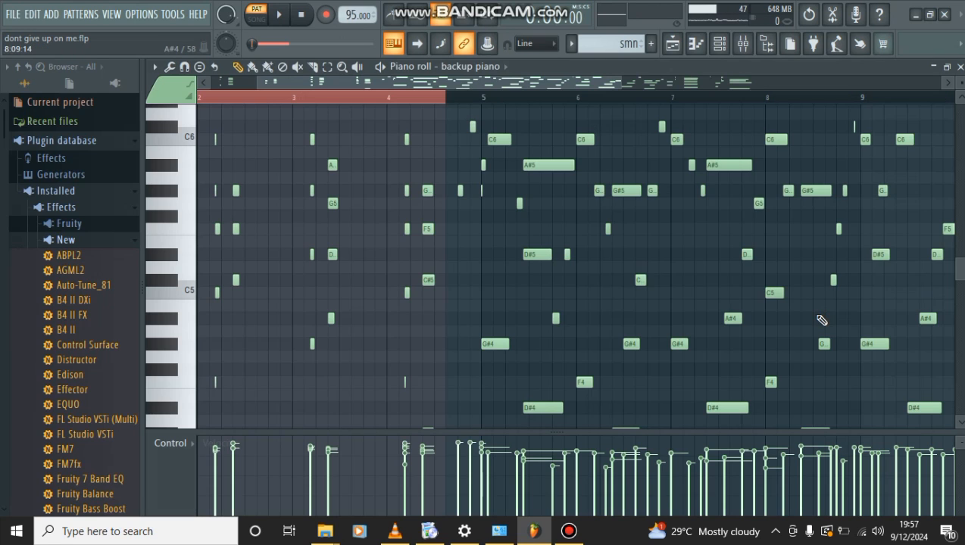
{"action": "scroll", "coordinate": [494, 254], "scroll_direction": "up", "scroll_amount": 1}
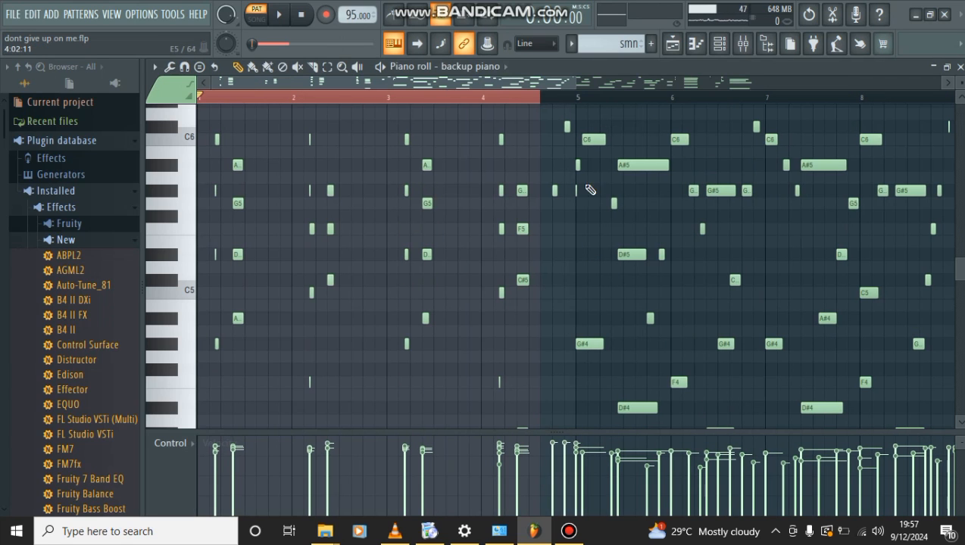
{"action": "left_click", "coordinate": [719, 46]}
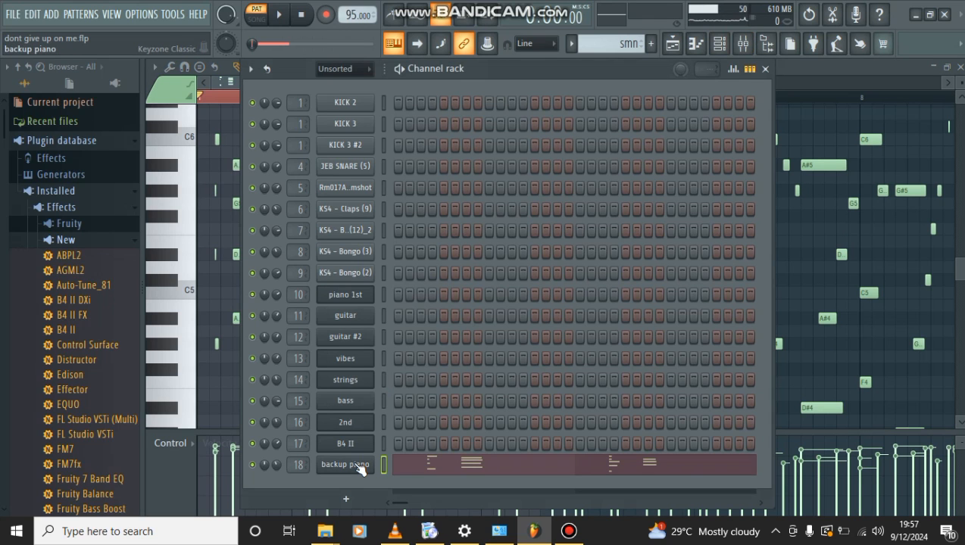
{"action": "left_click", "coordinate": [358, 465]}
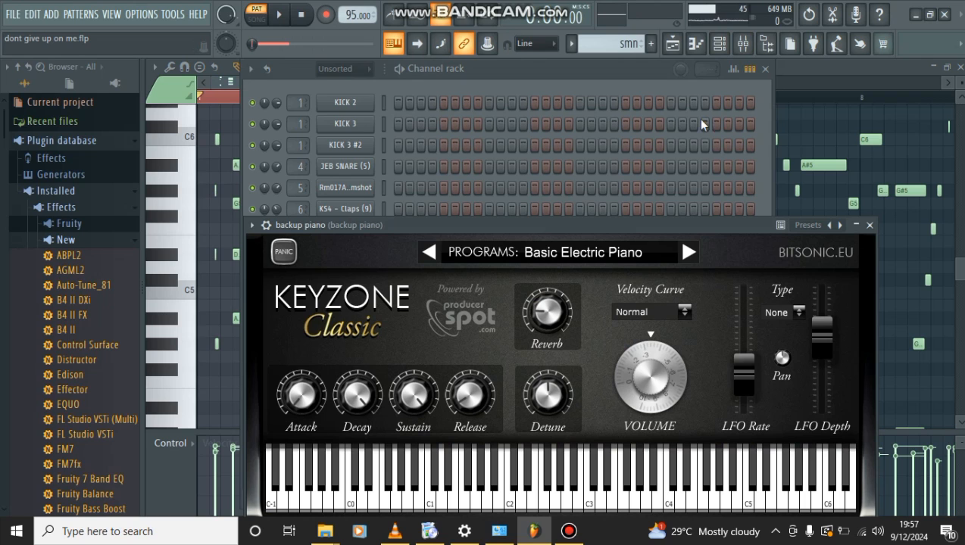
{"action": "left_click", "coordinate": [696, 46]}
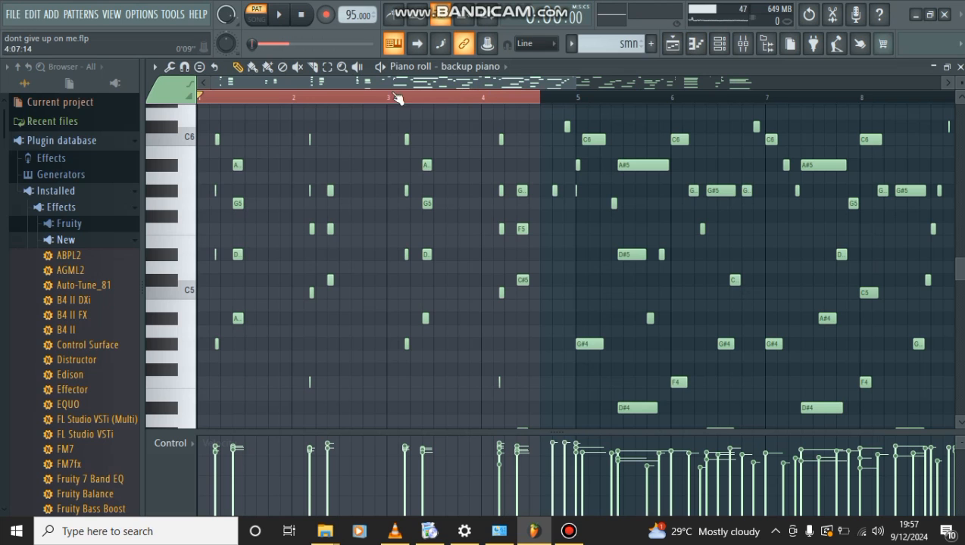
- Play the smn pattern in the backup piano's piano roll, stop it, and return to the playlist
{"action": "key", "text": "space"}
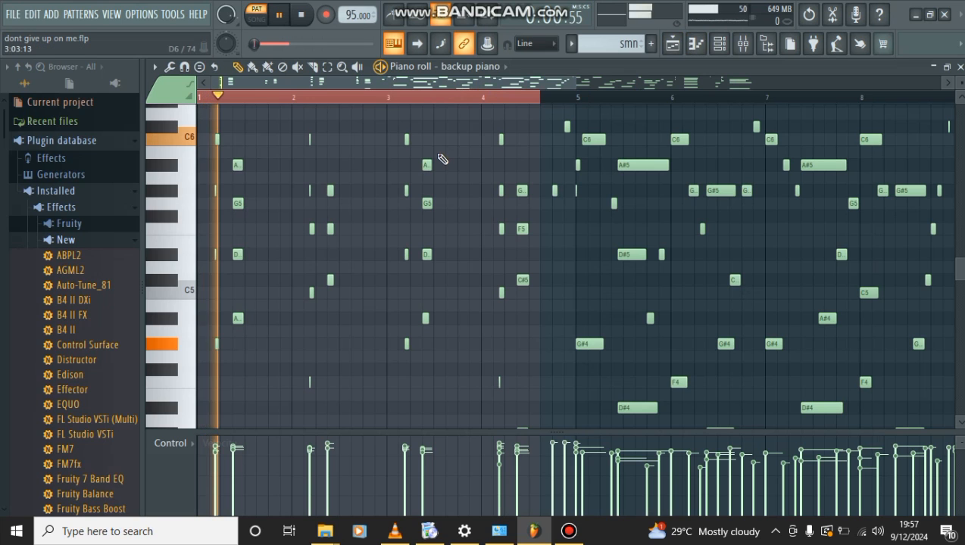
{"action": "scroll", "coordinate": [442, 159], "scroll_direction": "up", "scroll_amount": 2}
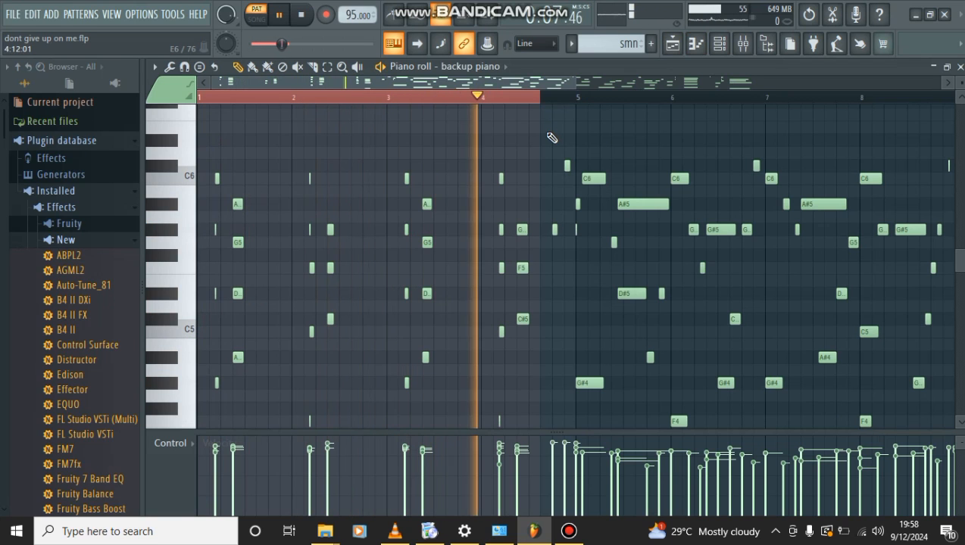
{"action": "key", "text": "space"}
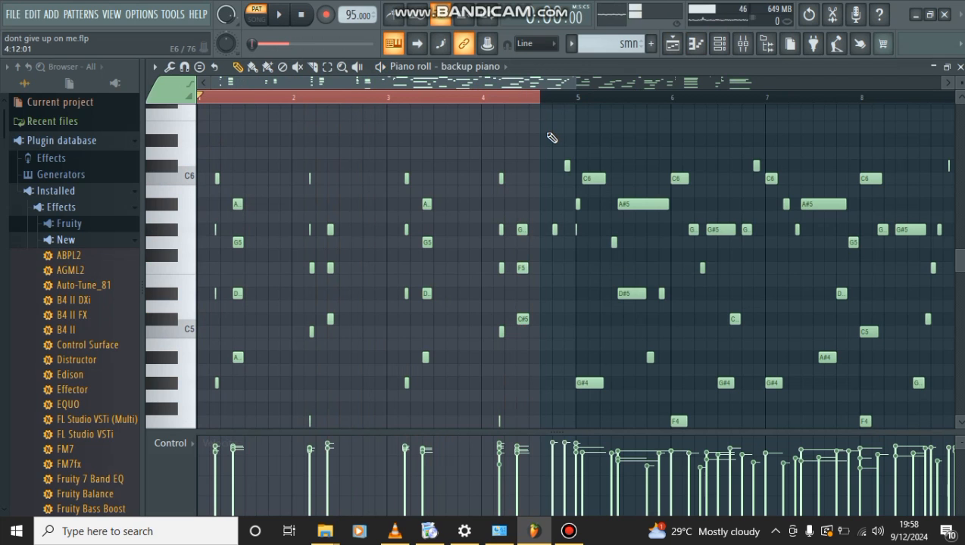
{"action": "left_click", "coordinate": [674, 45]}
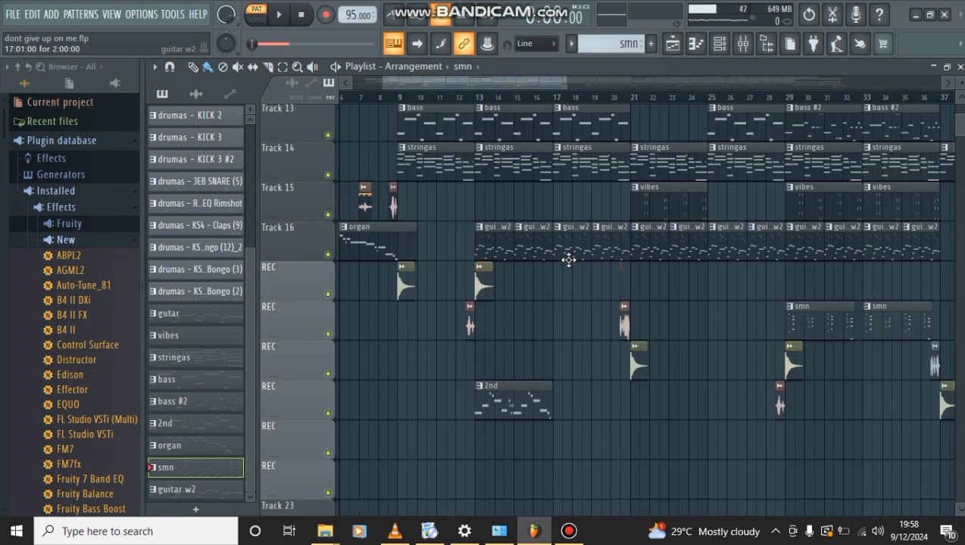
- Look over the playlist arrangement of the clips on Tracks 10 to 16 and the REC tracks below them
{"action": "scroll", "coordinate": [568, 259], "scroll_direction": "up", "scroll_amount": 2}
{"action": "scroll", "coordinate": [568, 260], "scroll_direction": "right", "scroll_amount": 5}
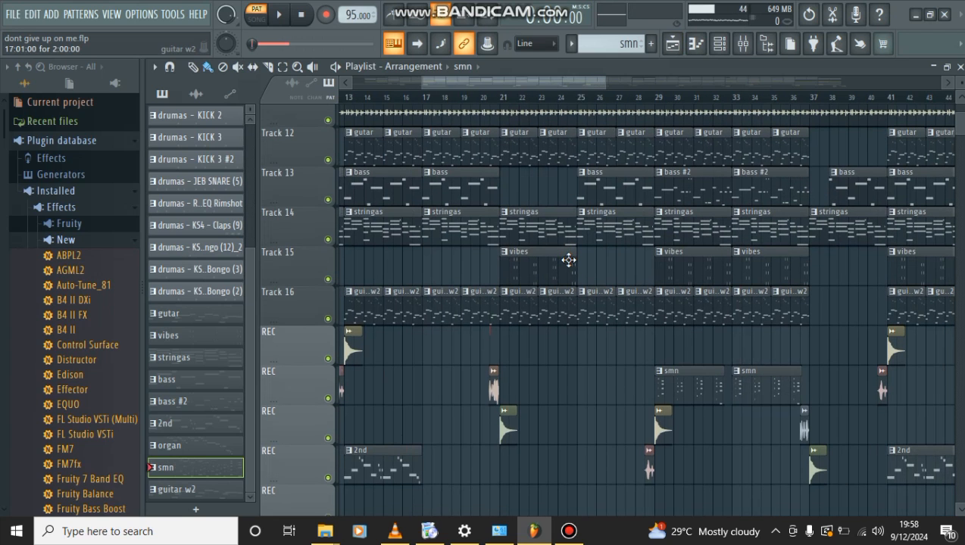
{"action": "scroll", "coordinate": [567, 260], "scroll_direction": "left", "scroll_amount": 8}
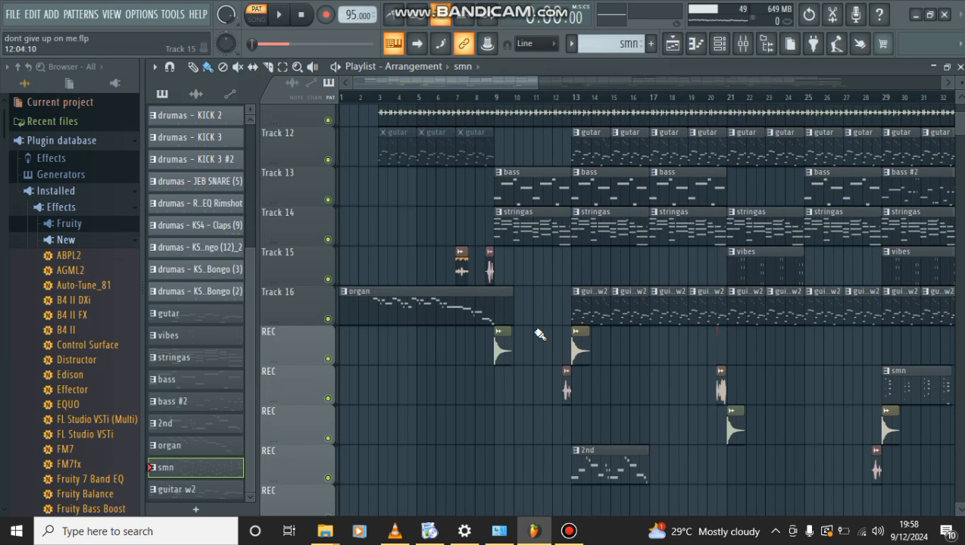
{"action": "scroll", "coordinate": [539, 333], "scroll_direction": "up", "scroll_amount": 2}
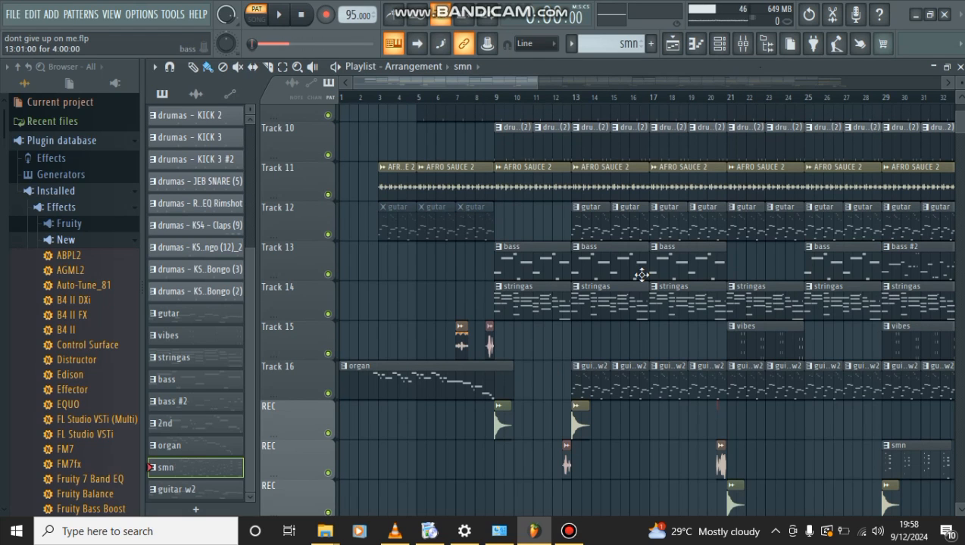
{"action": "scroll", "coordinate": [641, 275], "scroll_direction": "down", "scroll_amount": 2}
{"action": "scroll", "coordinate": [642, 275], "scroll_direction": "up", "scroll_amount": 1}
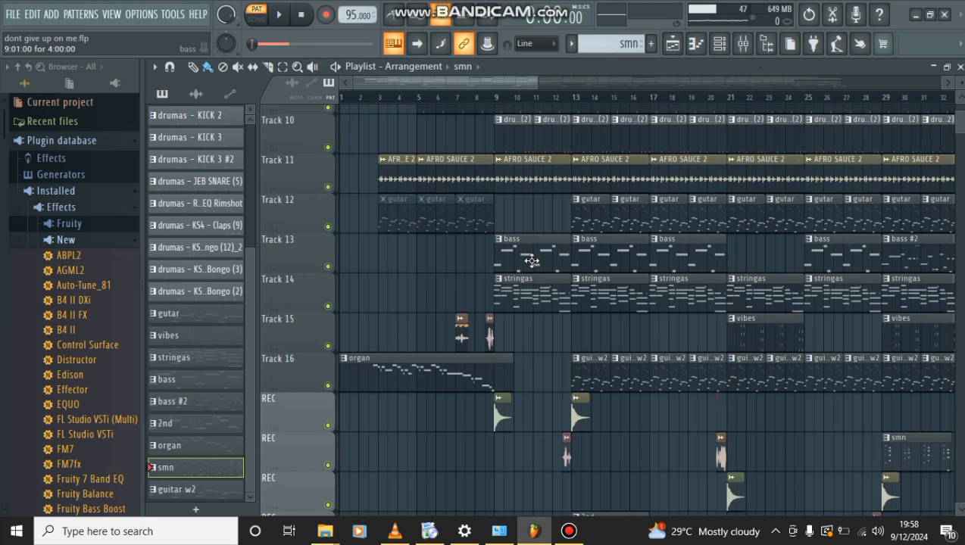
- Open the bass pattern at bar 9, show its Purity instrument with the E Bass 08 preset, and return to the piano roll
{"action": "double_click", "coordinate": [536, 267]}
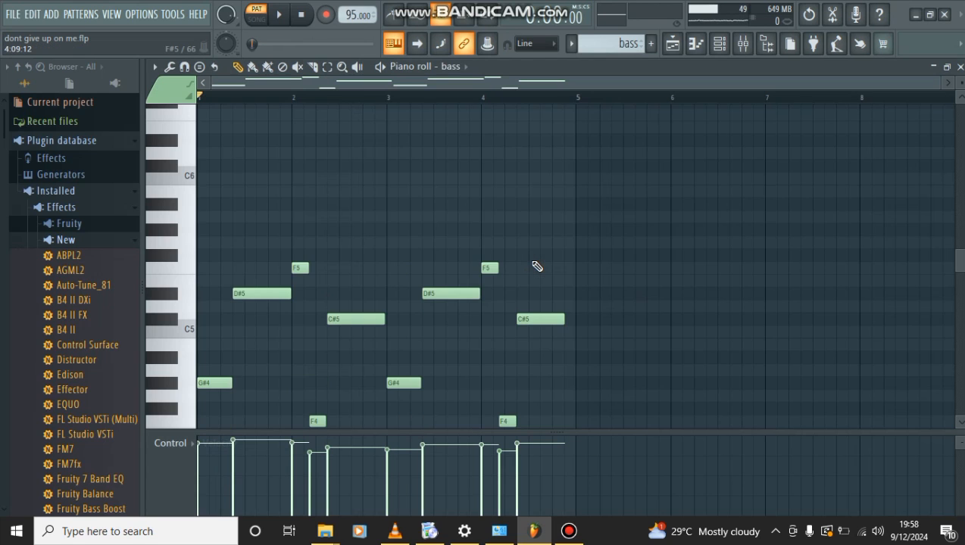
{"action": "scroll", "coordinate": [536, 268], "scroll_direction": "down", "scroll_amount": 2}
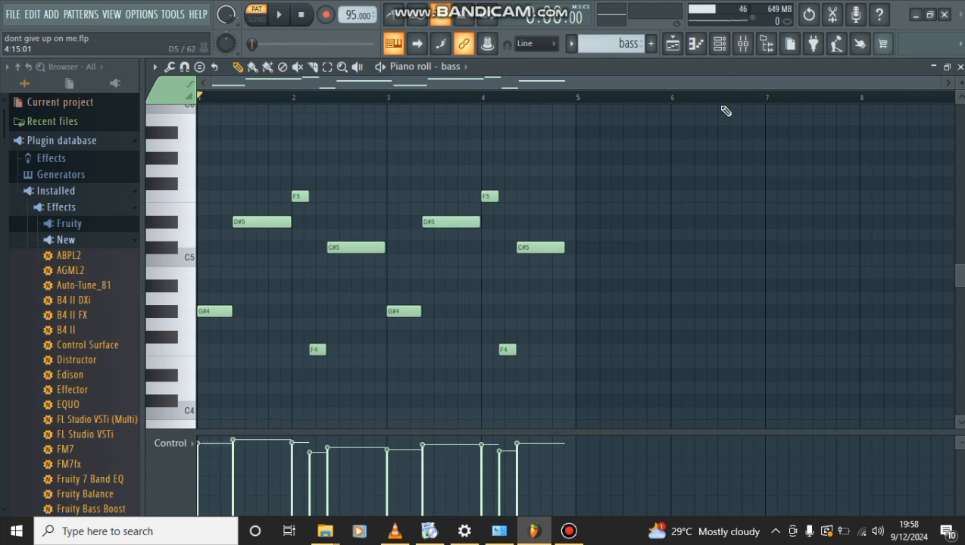
{"action": "left_click", "coordinate": [719, 43]}
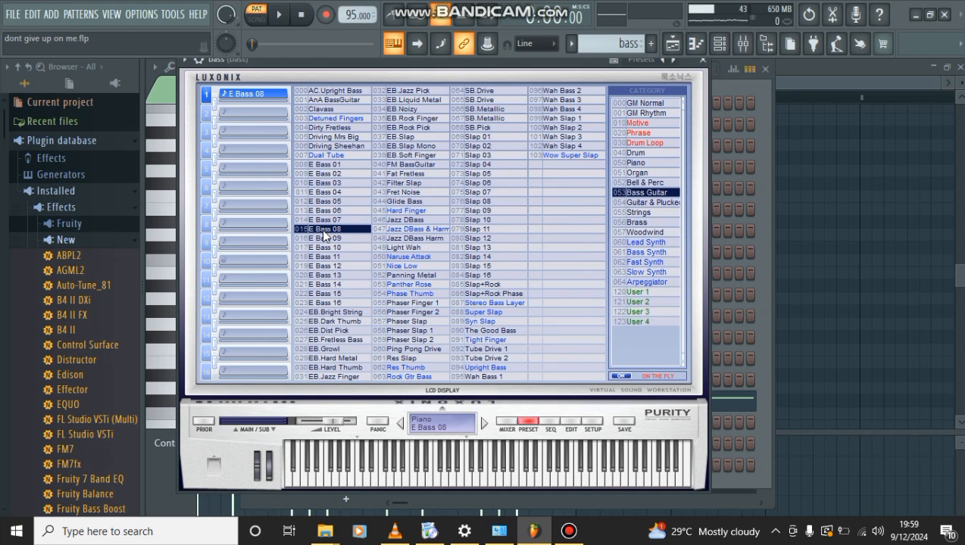
{"action": "left_click", "coordinate": [704, 50]}
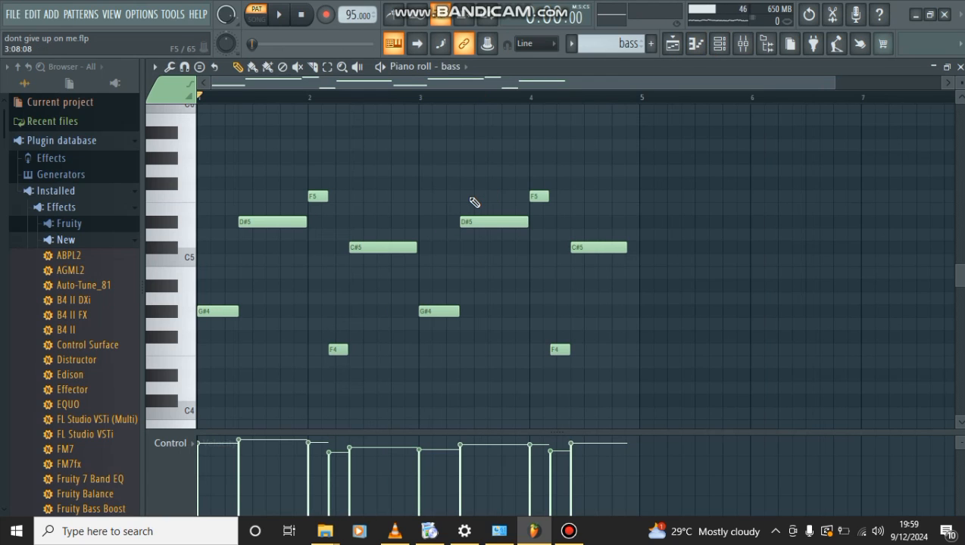
- Play the bass pattern in the piano roll, stop it, and return to the playlist
{"action": "left_click", "coordinate": [381, 66]}
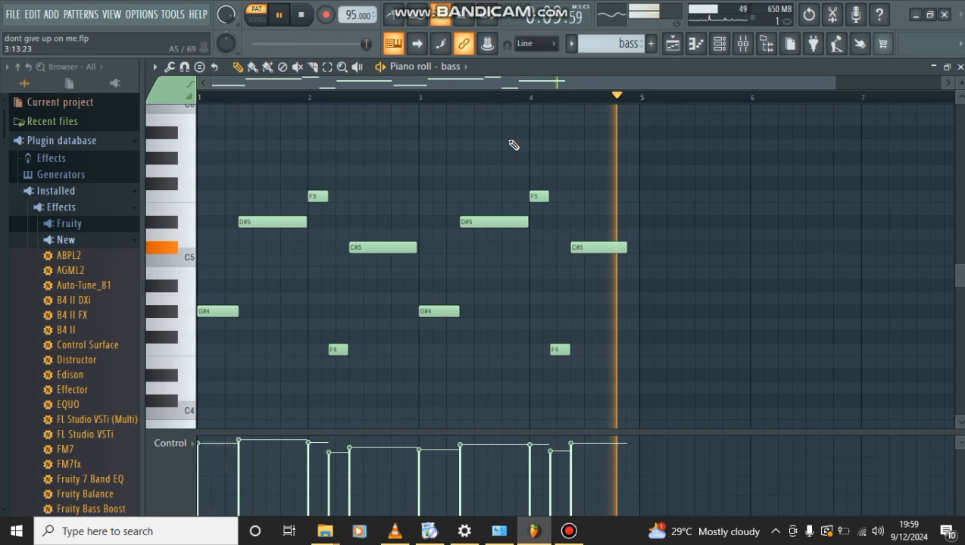
{"action": "key", "text": "space"}
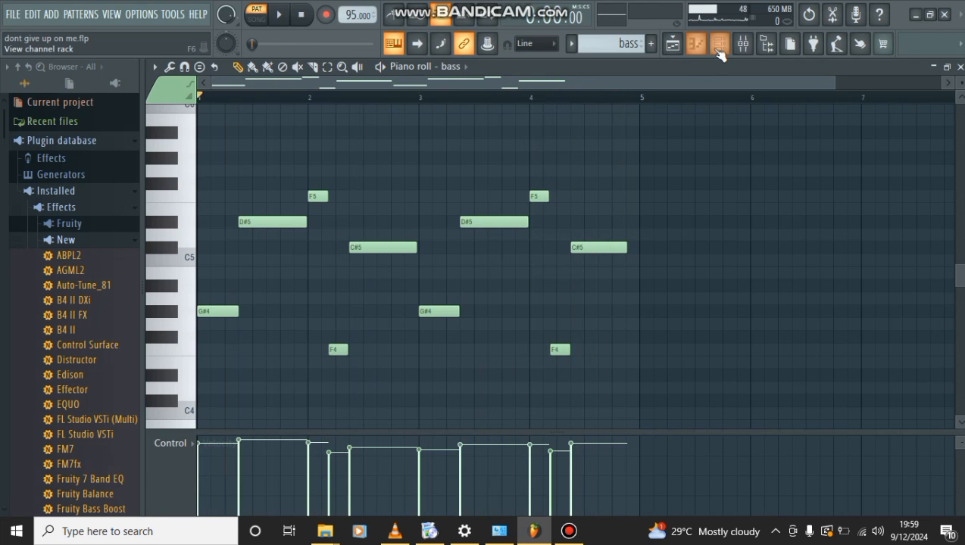
{"action": "left_click", "coordinate": [672, 45]}
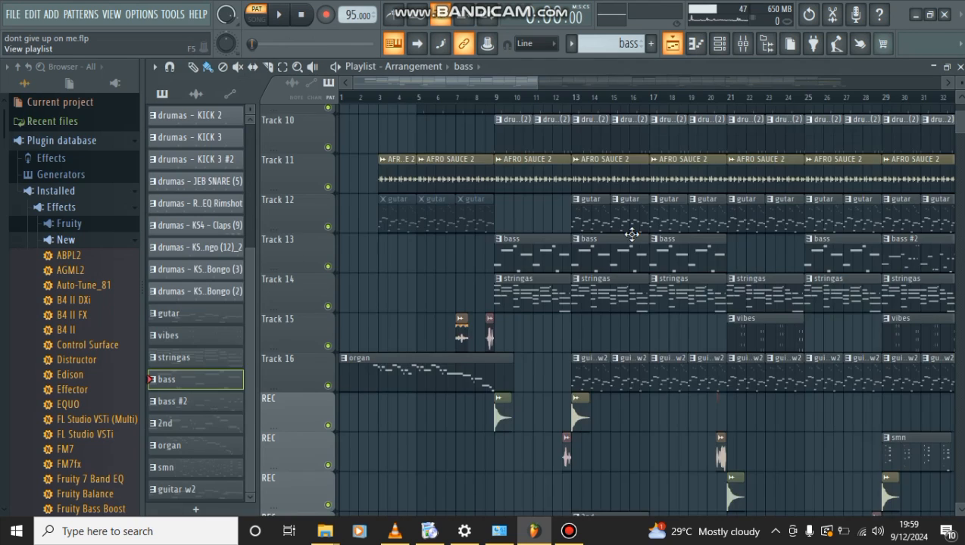
- Set the song position to bar 7 and view the DJ90SBEAT_Robotoid clip's sample settings on Track 15, then close them
{"action": "scroll", "coordinate": [494, 233], "scroll_direction": "up", "scroll_amount": 2}
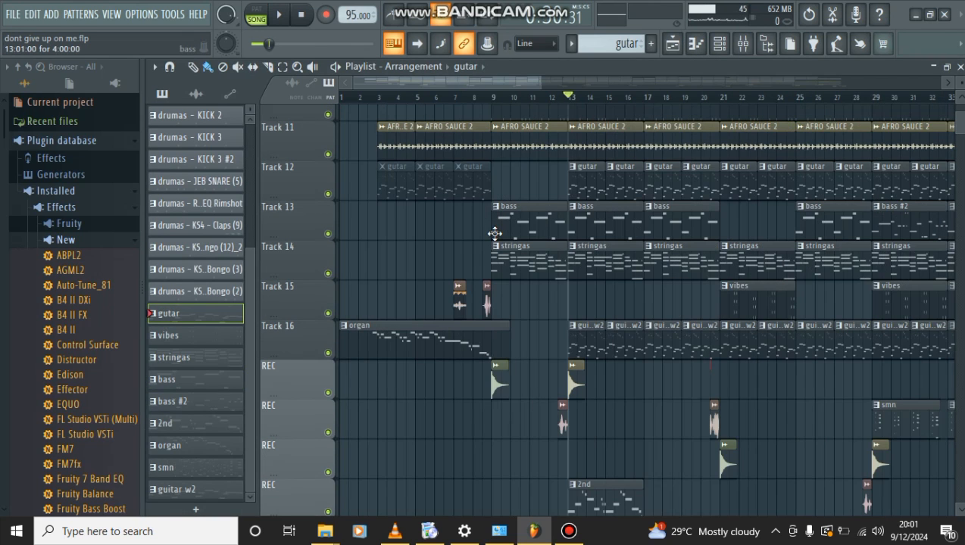
{"action": "scroll", "coordinate": [494, 233], "scroll_direction": "up", "scroll_amount": 2}
{"action": "scroll", "coordinate": [489, 119], "scroll_direction": "up", "scroll_amount": 2}
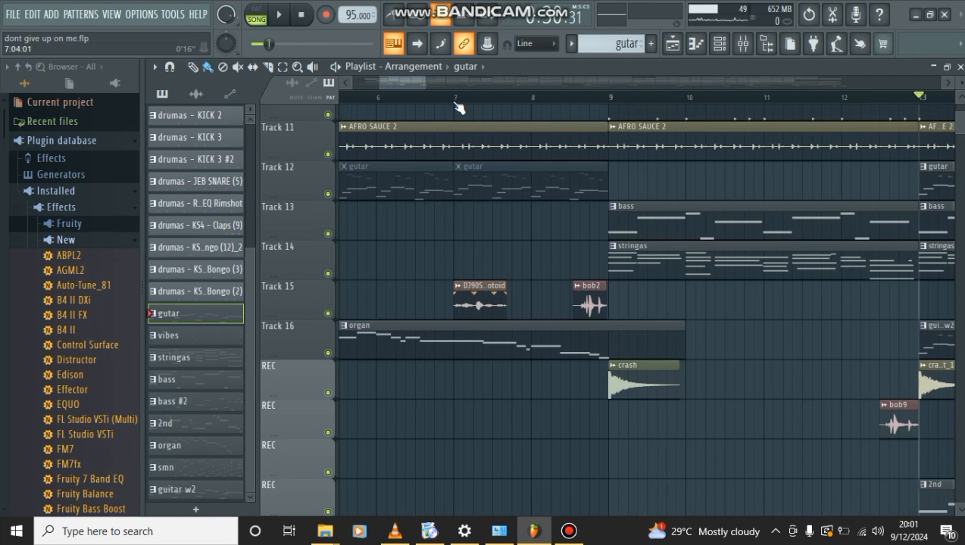
{"action": "left_click", "coordinate": [455, 106]}
{"action": "left_click", "coordinate": [478, 305]}
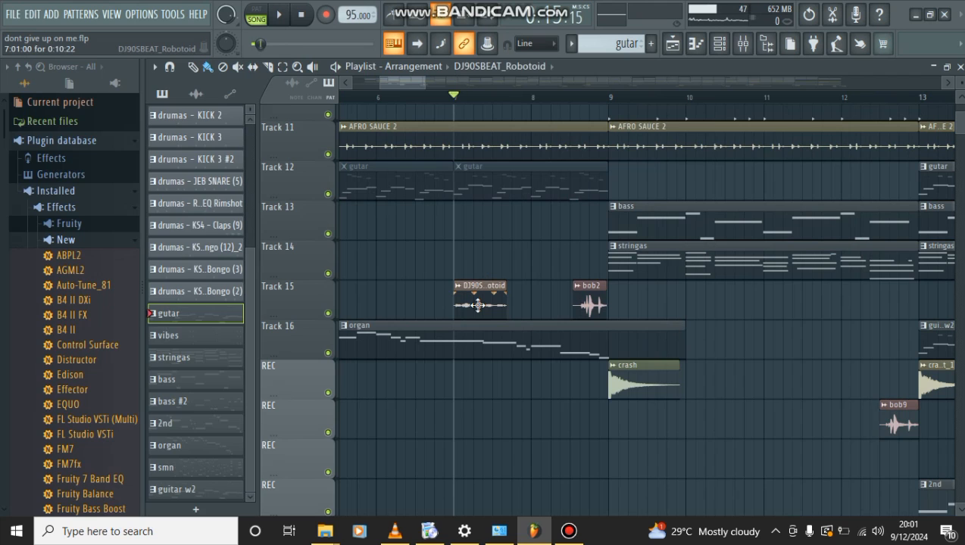
{"action": "double_click", "coordinate": [478, 305]}
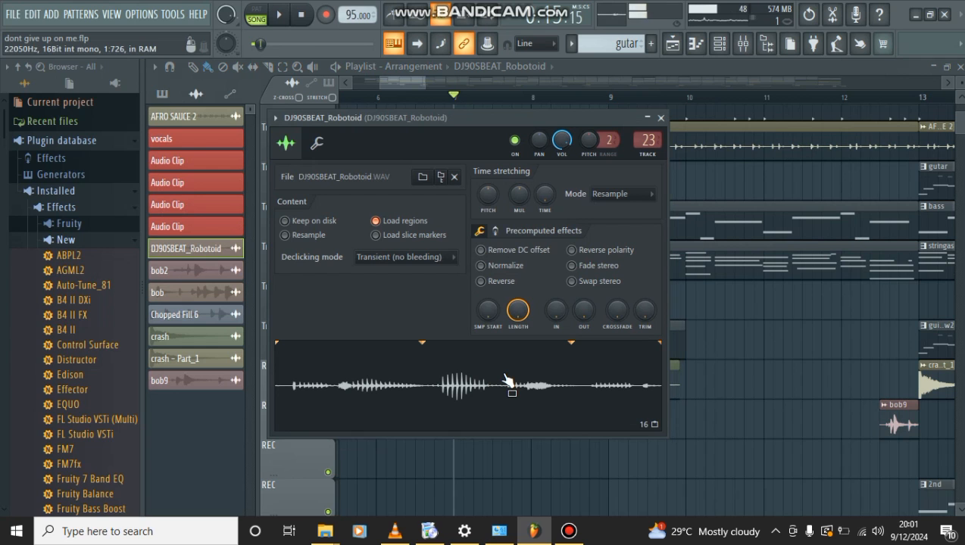
{"action": "left_click", "coordinate": [409, 83]}
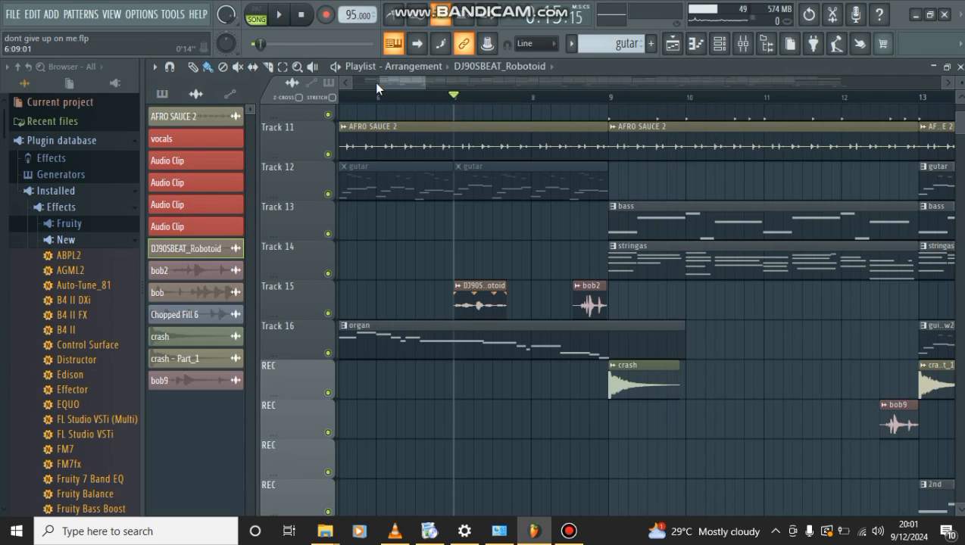
- Look over the whole song arrangement in the playlist, from Track 1 down to the REC tracks
{"action": "left_click_drag", "start_coordinate": [379, 84], "coordinate": [343, 90]}
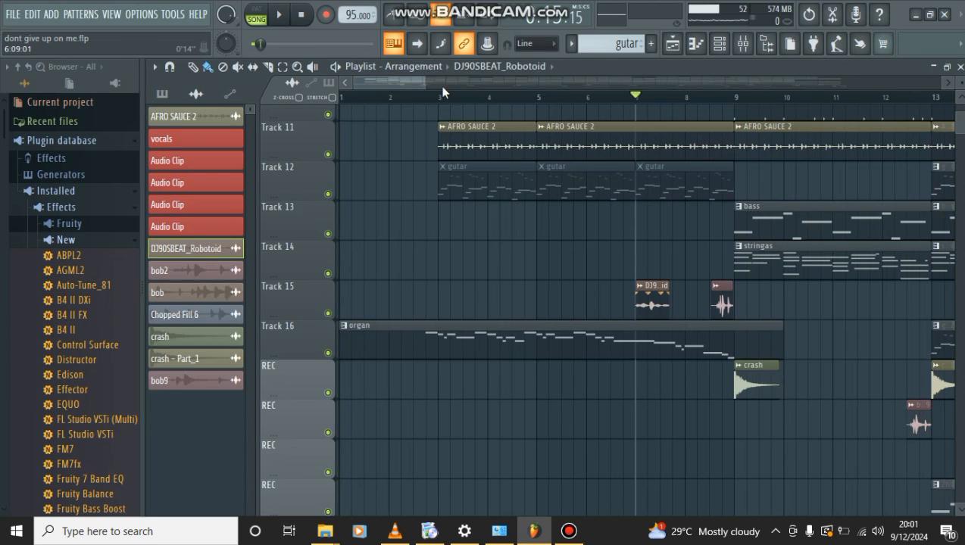
{"action": "left_click_drag", "start_coordinate": [426, 84], "coordinate": [935, 84]}
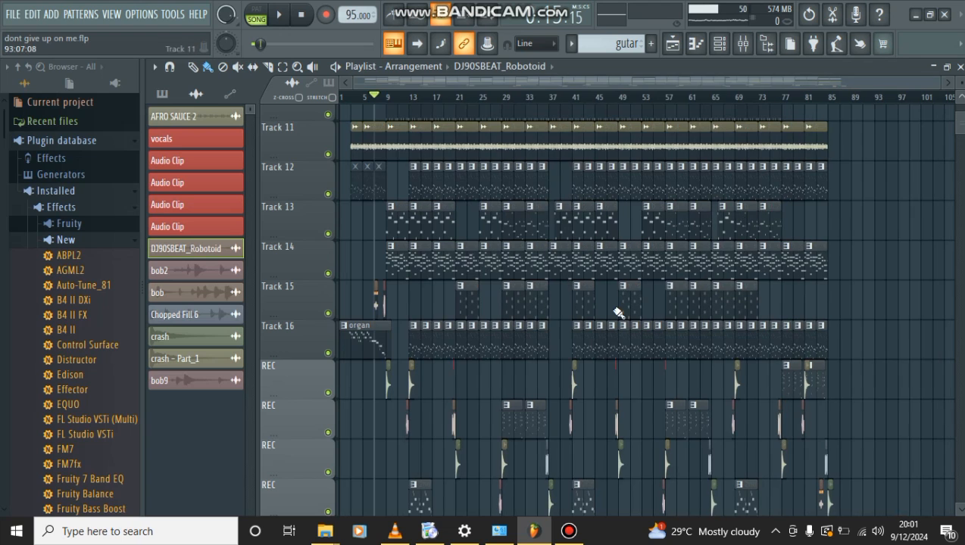
{"action": "scroll", "coordinate": [618, 313], "scroll_direction": "down", "scroll_amount": 2}
{"action": "scroll", "coordinate": [618, 313], "scroll_direction": "down", "scroll_amount": 3}
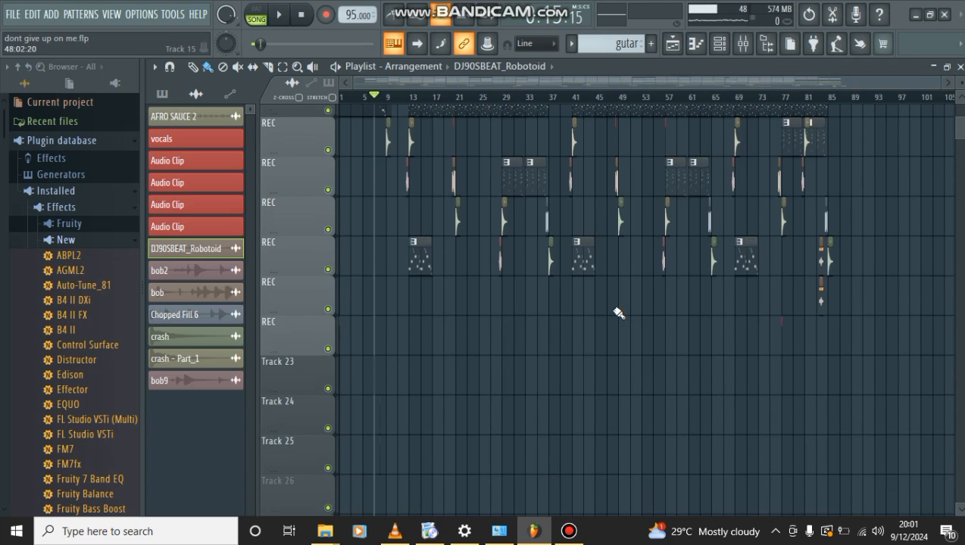
{"action": "scroll", "coordinate": [618, 313], "scroll_direction": "up", "scroll_amount": 3}
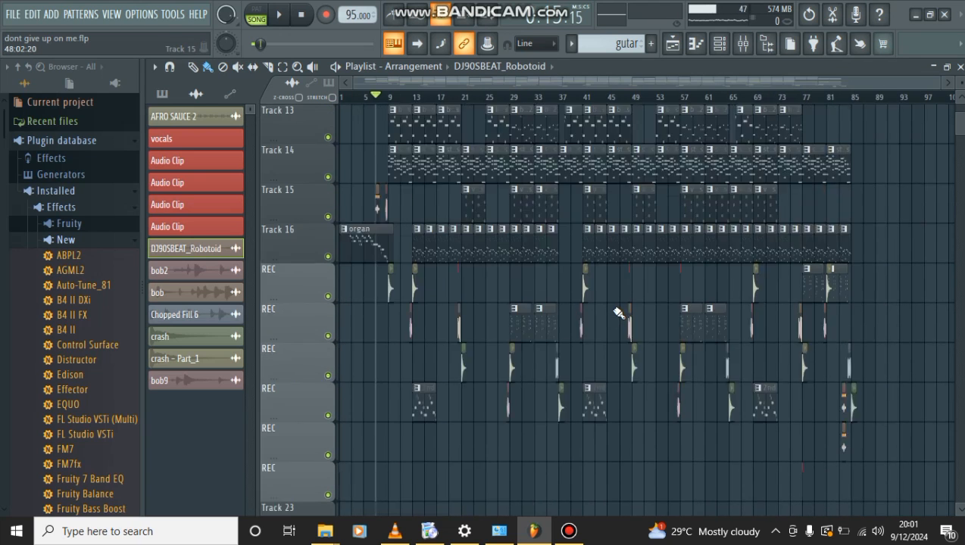
{"action": "scroll", "coordinate": [618, 312], "scroll_direction": "up", "scroll_amount": 3}
{"action": "scroll", "coordinate": [618, 313], "scroll_direction": "down", "scroll_amount": 3}
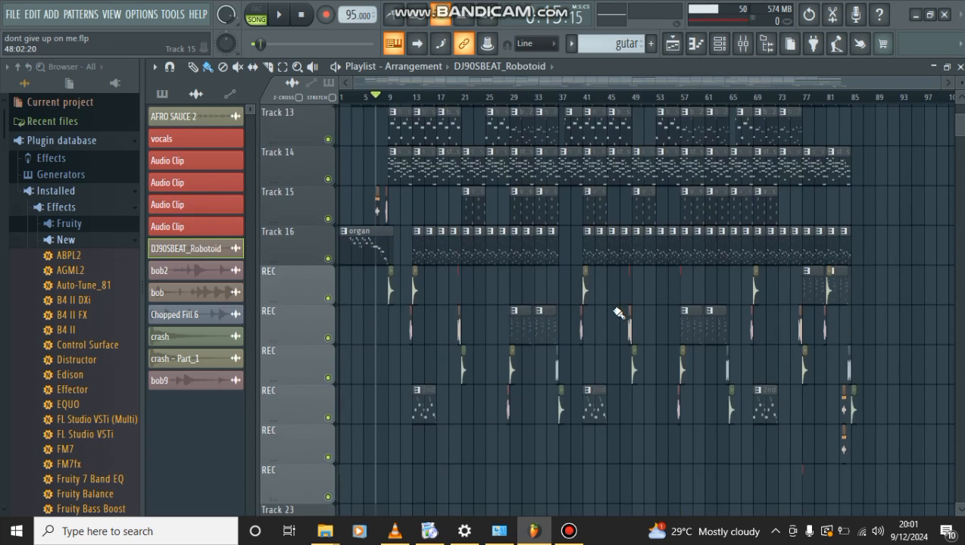
{"action": "scroll", "coordinate": [618, 313], "scroll_direction": "up", "scroll_amount": 9}
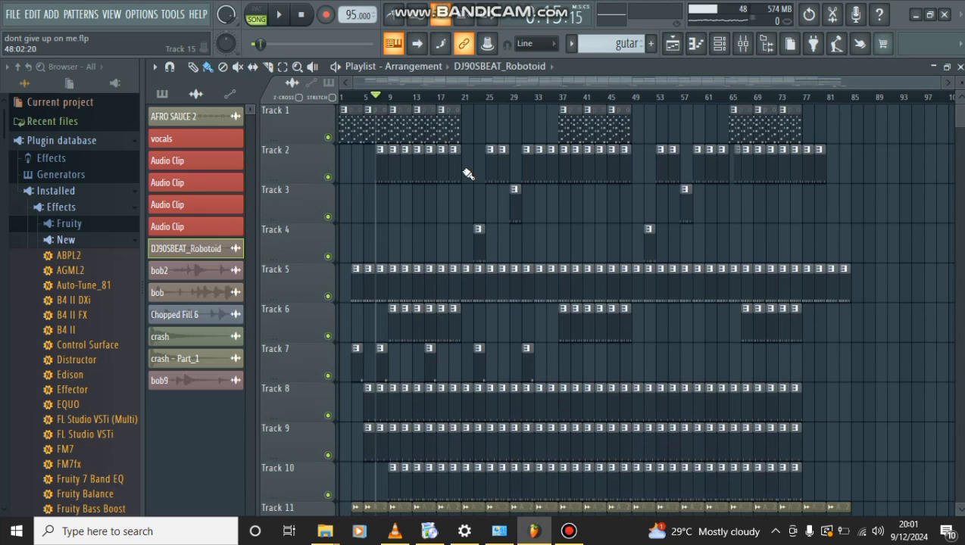
- Play the full song from the beginning while following the playlist, stop it, and look over the clips from bar 27 onward
{"action": "left_click", "coordinate": [303, 15]}
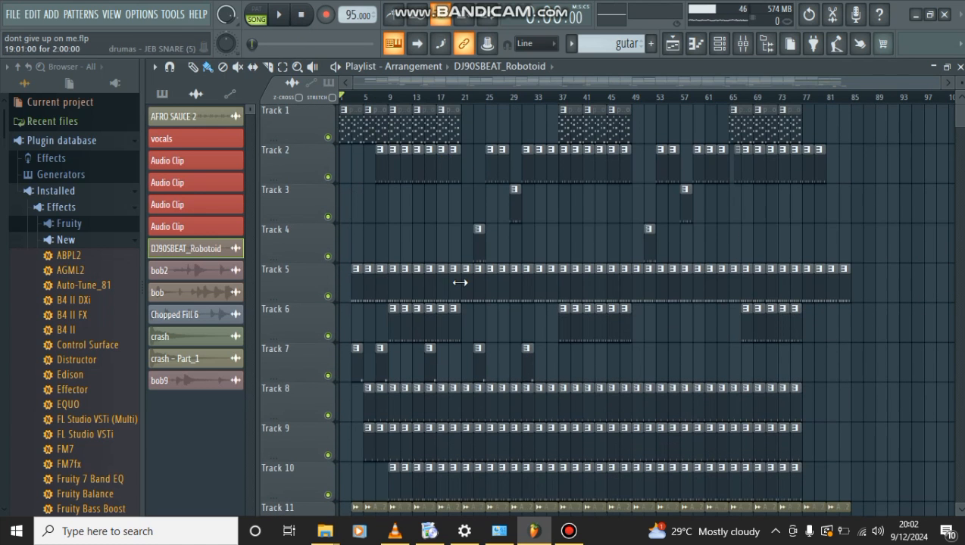
{"action": "scroll", "coordinate": [459, 283], "scroll_direction": "up", "scroll_amount": 2, "text": "ctrl"}
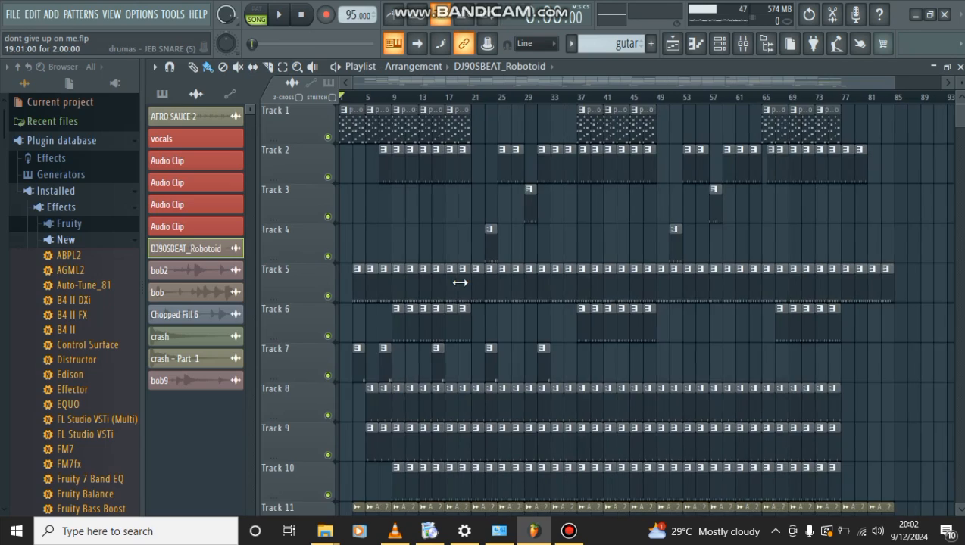
{"action": "scroll", "coordinate": [460, 282], "scroll_direction": "down", "scroll_amount": 2, "text": "ctrl"}
{"action": "scroll", "coordinate": [459, 283], "scroll_direction": "down", "scroll_amount": 2}
{"action": "scroll", "coordinate": [460, 282], "scroll_direction": "down", "scroll_amount": 3}
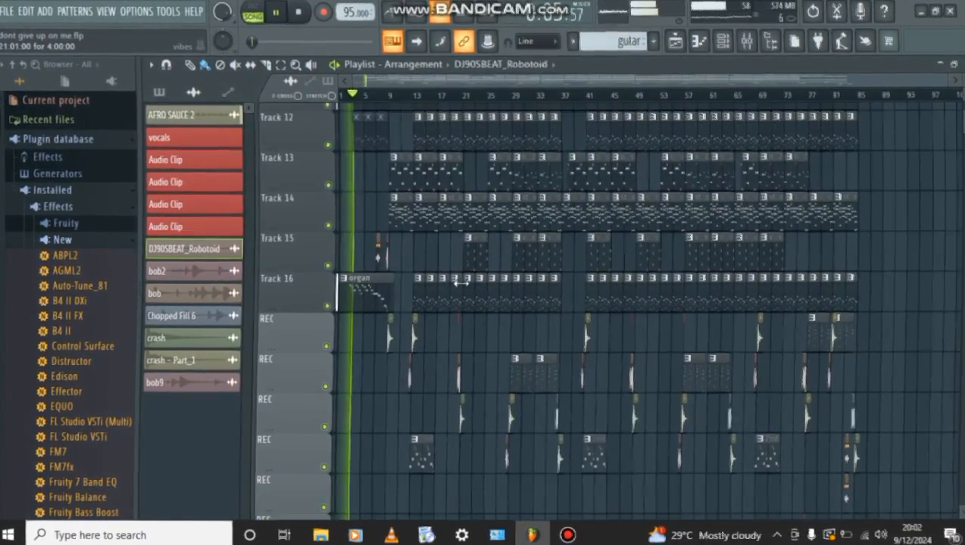
{"action": "scroll", "coordinate": [460, 283], "scroll_direction": "down", "scroll_amount": 2}
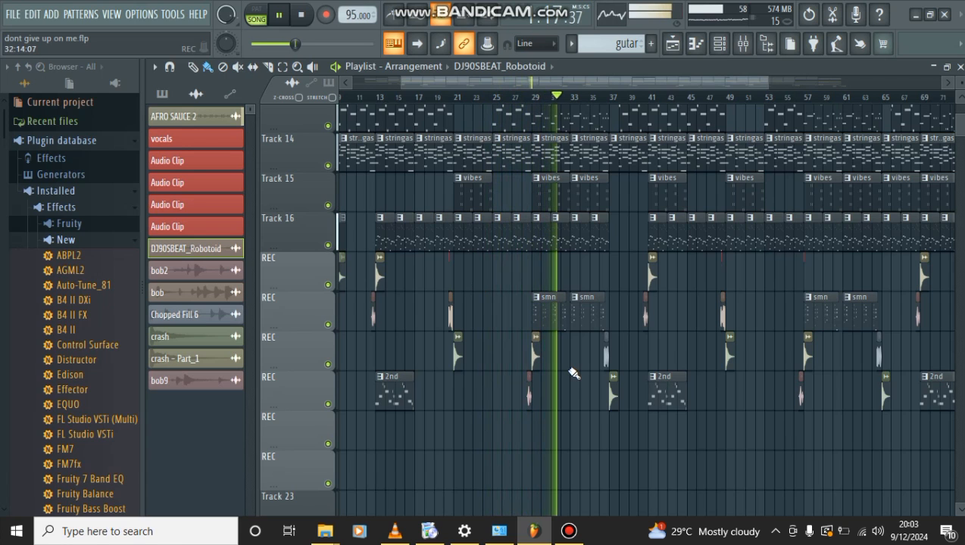
{"action": "scroll", "coordinate": [573, 375], "scroll_direction": "up", "scroll_amount": 1}
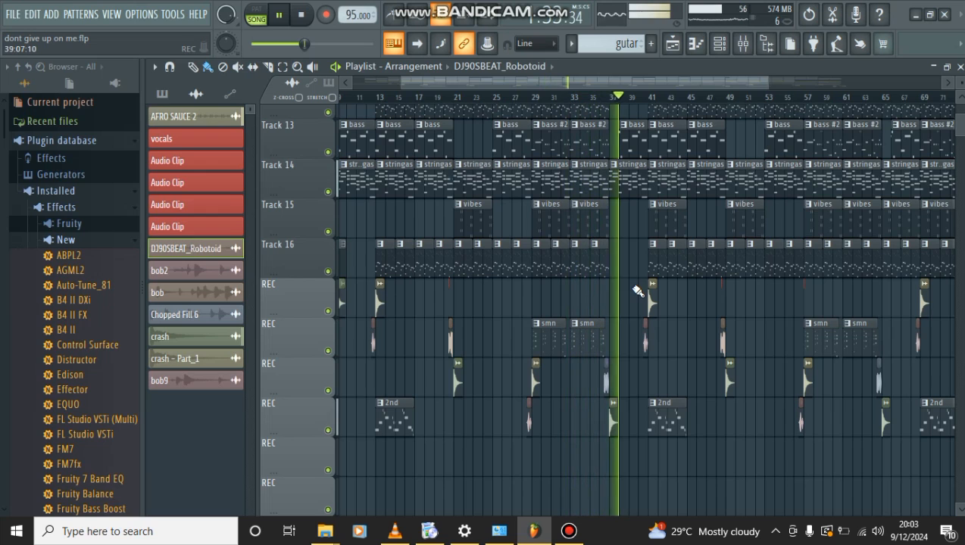
{"action": "key", "text": "space"}
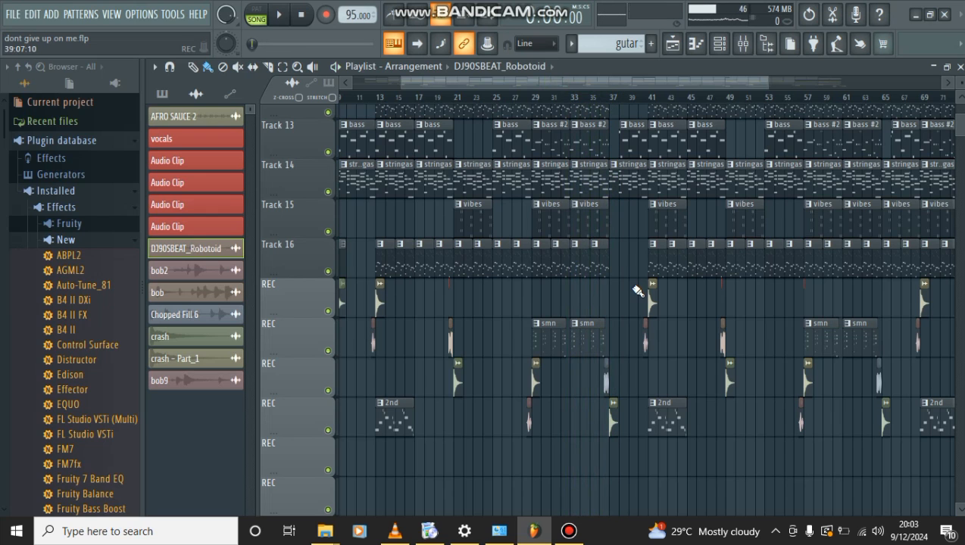
{"action": "scroll", "coordinate": [638, 291], "scroll_direction": "up", "scroll_amount": 2}
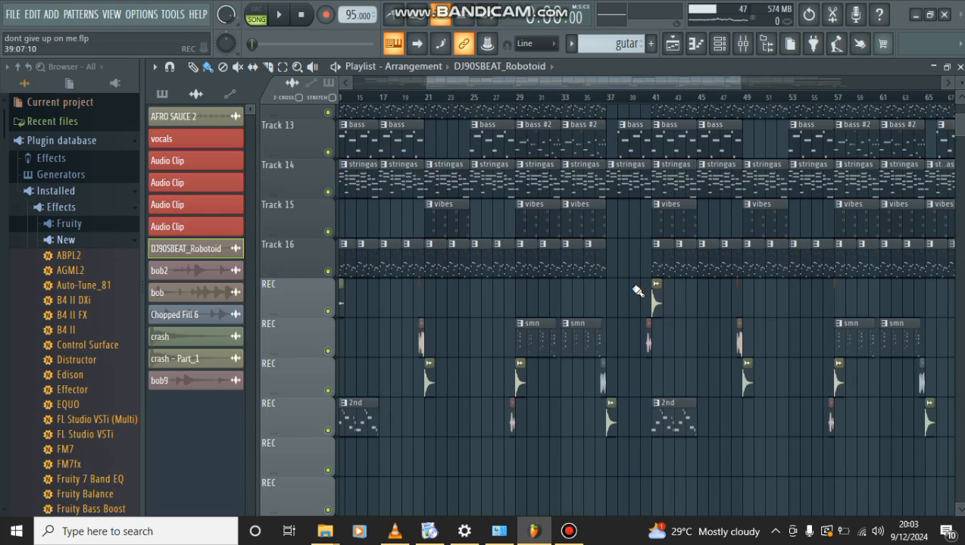
{"action": "scroll", "coordinate": [638, 291], "scroll_direction": "right", "scroll_amount": 4}
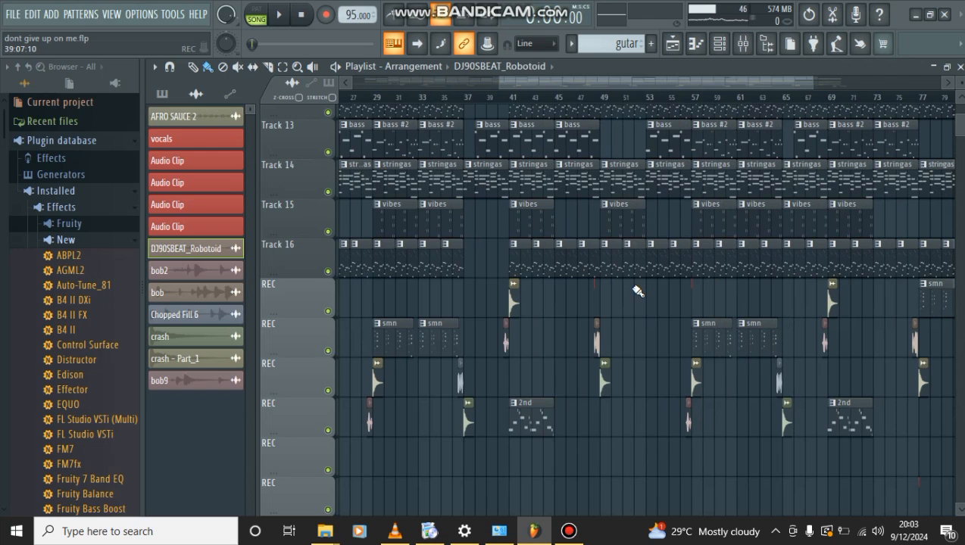